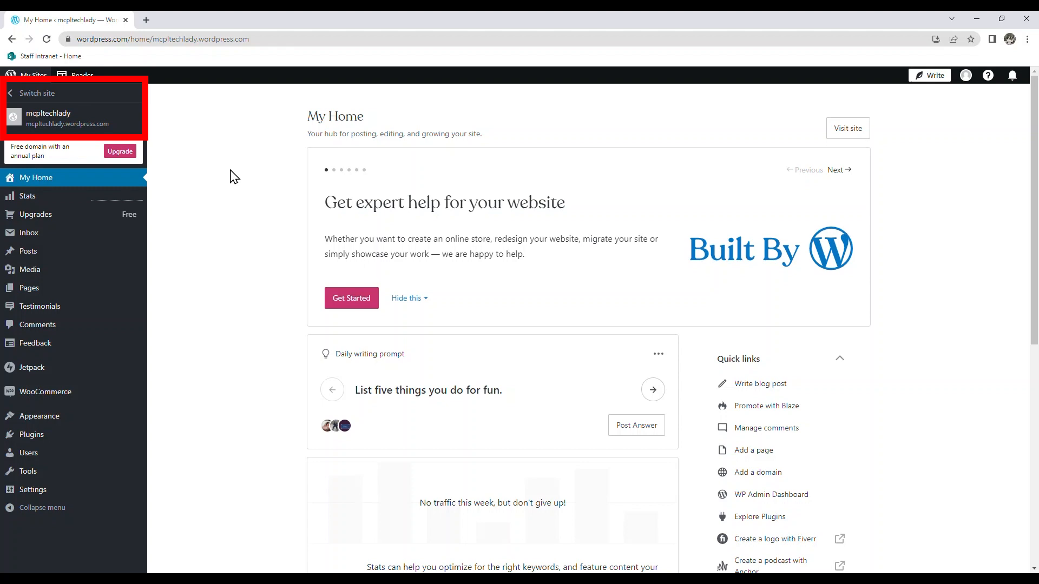
Switch away from the current site and start adding a new site.
{"action": "left_click", "coordinate": [87, 99]}
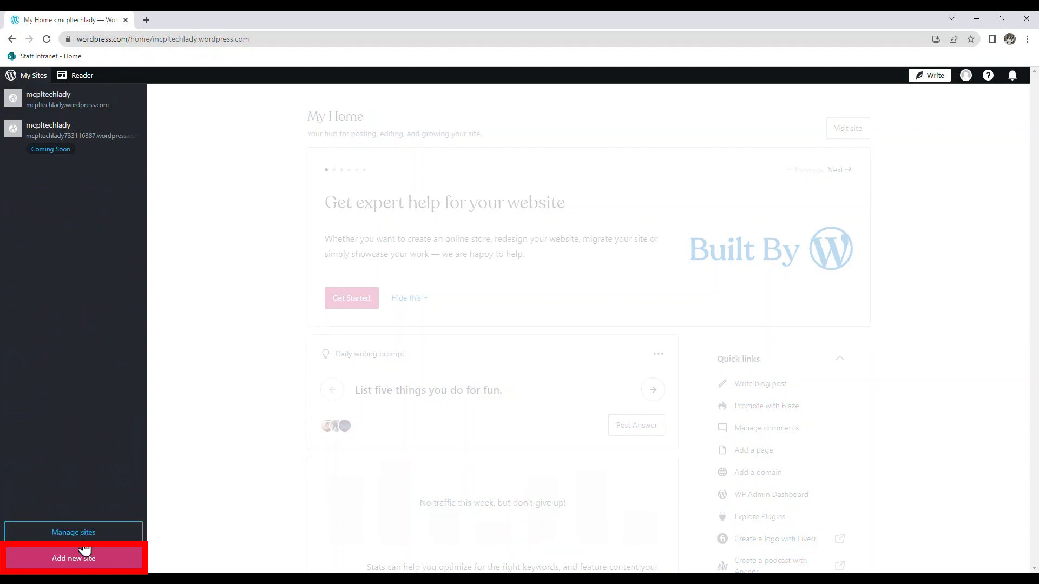
{"action": "left_click", "coordinate": [103, 563]}
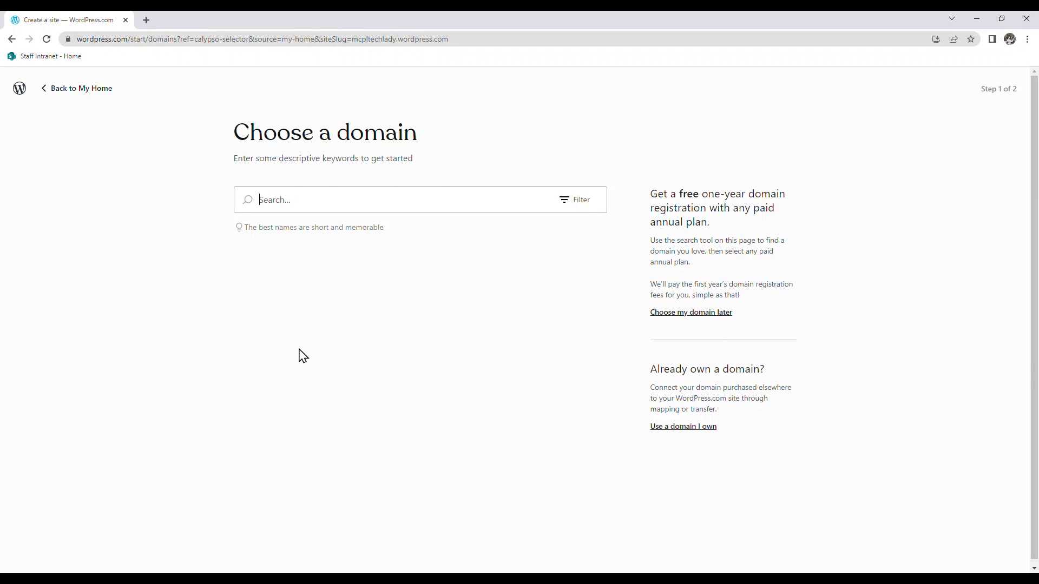
{"action": "type", "text": "rea"}
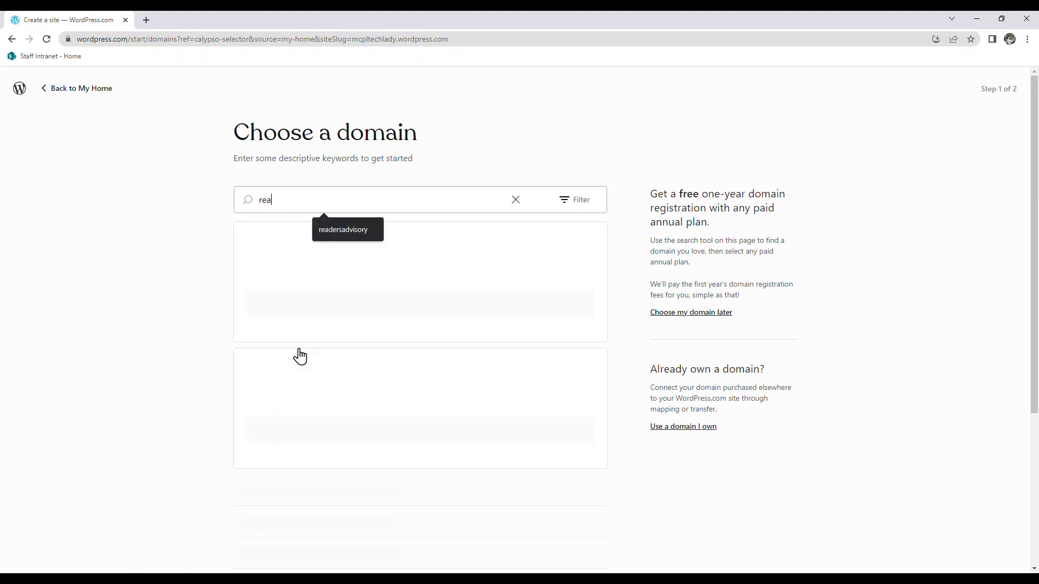
{"action": "type", "text": "ders"}
{"action": "key", "text": "BackSpace"}
{"action": "key", "text": "BackSpace"}
{"action": "key", "text": "BackSpace"}
{"action": "key", "text": "BackSpace"}
{"action": "key", "text": "BackSpace"}
{"action": "key", "text": "BackSpace"}
{"action": "key", "text": "BackSpace"}
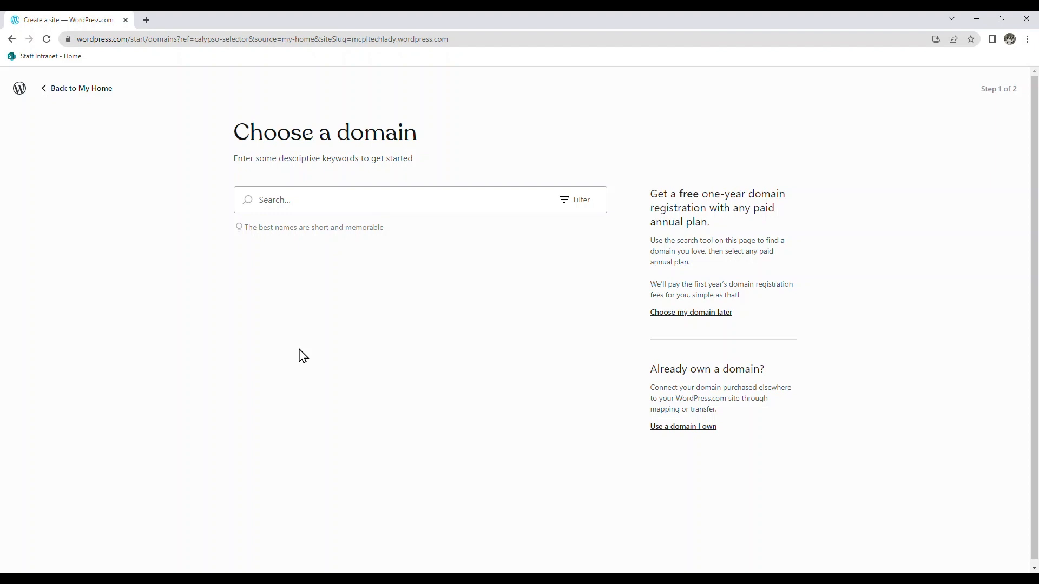
Search domains for "YA readers" and select the free address yareaders4.wordpress.com.
{"action": "type", "text": "YA"}
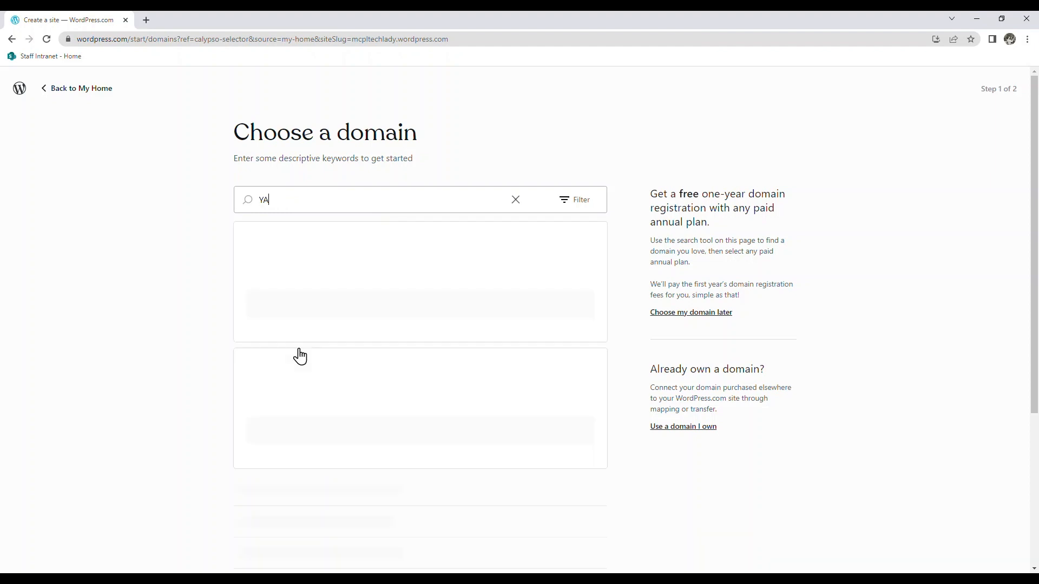
{"action": "type", "text": " readers"}
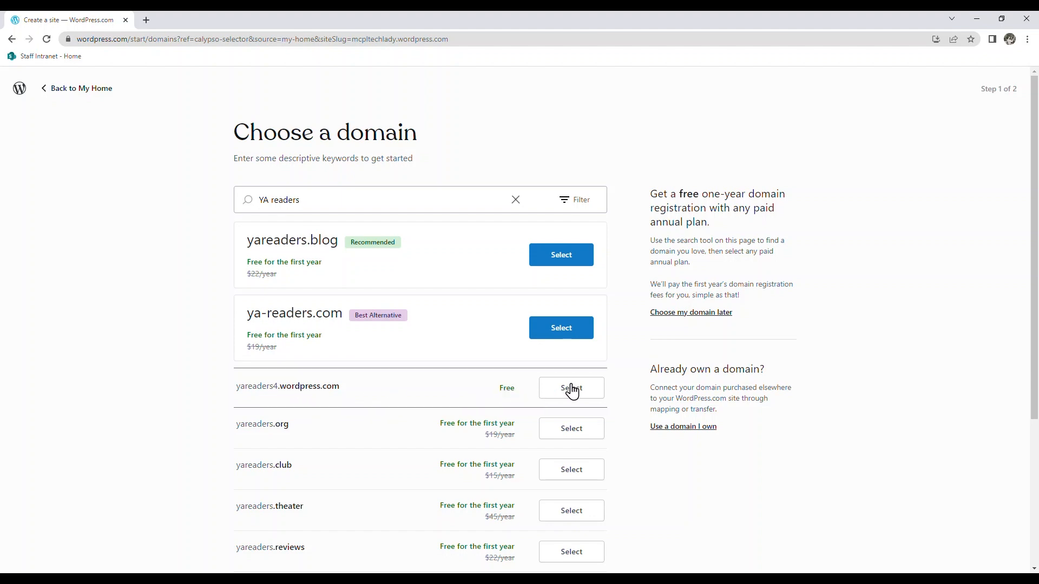
{"action": "left_click", "coordinate": [596, 396]}
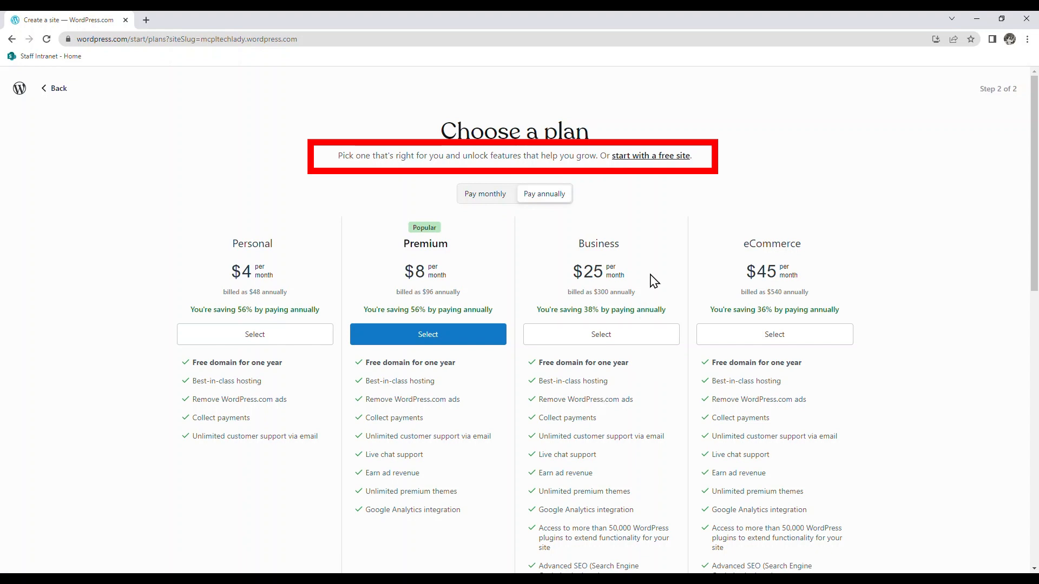
Choose to start with a free site and skip the goals question to reach the dashboard.
{"action": "left_click", "coordinate": [652, 157]}
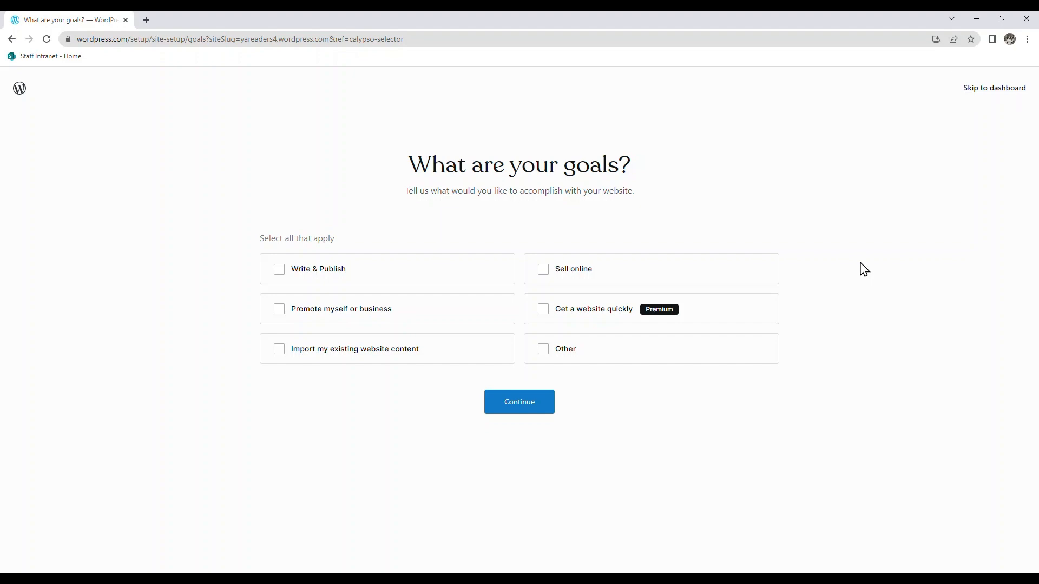
{"action": "left_click", "coordinate": [989, 89]}
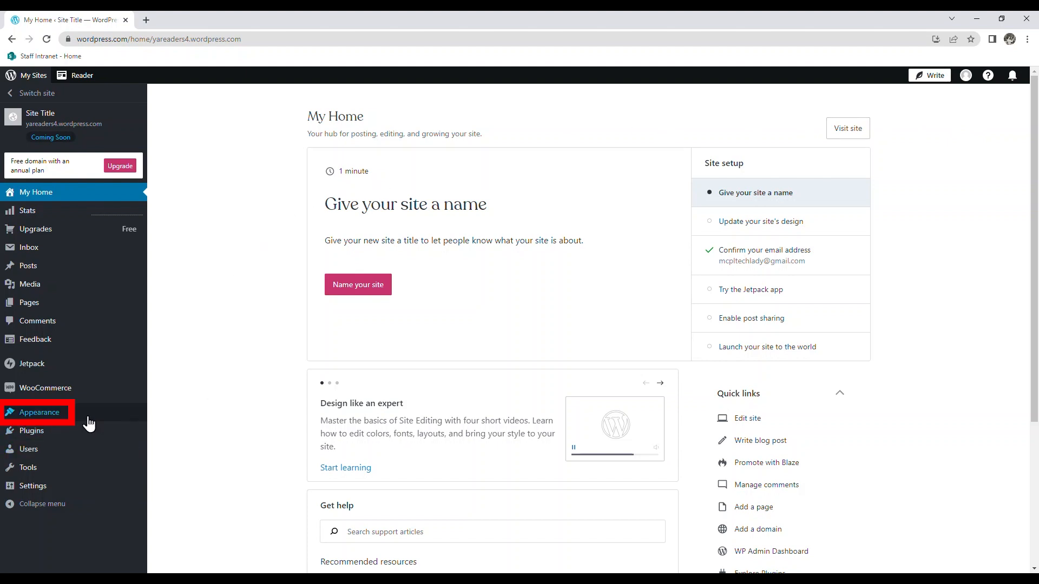
Filter the site's appearance themes to free ones and open the details of the Quadrat theme.
{"action": "left_click", "coordinate": [68, 420]}
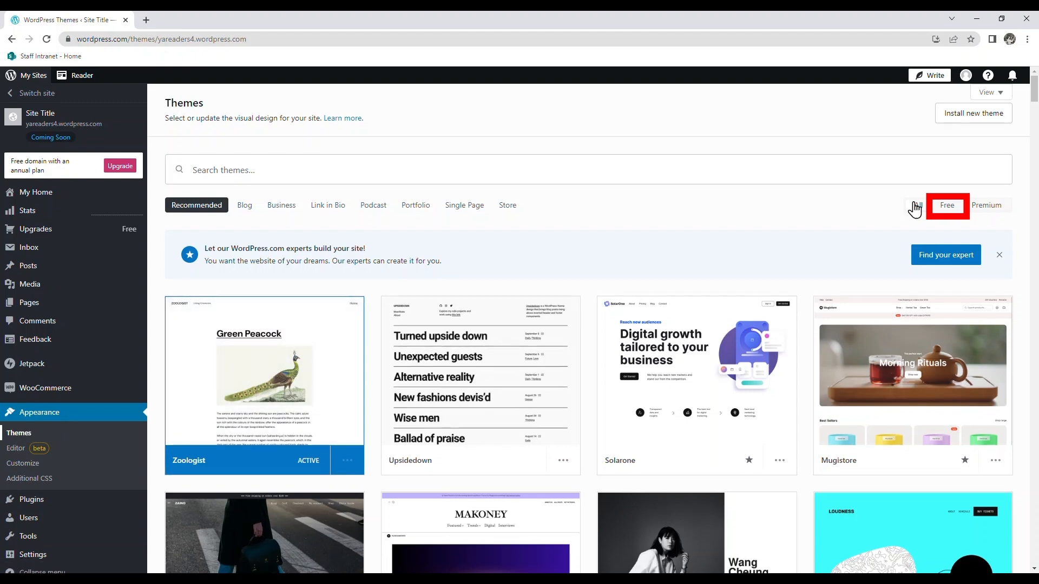
{"action": "left_click", "coordinate": [948, 208]}
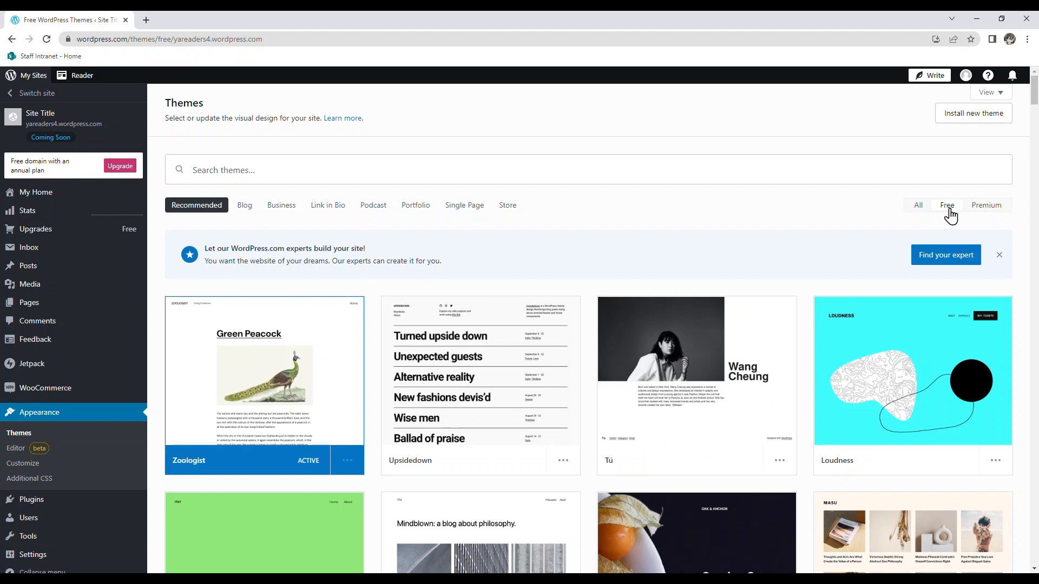
{"action": "scroll", "coordinate": [798, 212], "scroll_direction": "down", "scroll_amount": 1}
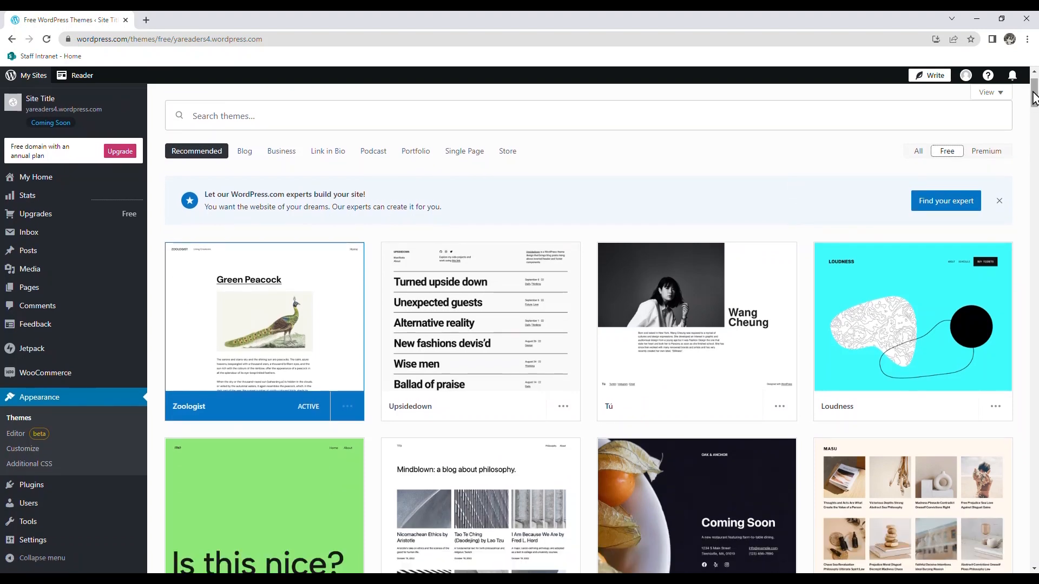
{"action": "left_click_drag", "start_coordinate": [1034, 92], "coordinate": [1005, 235]}
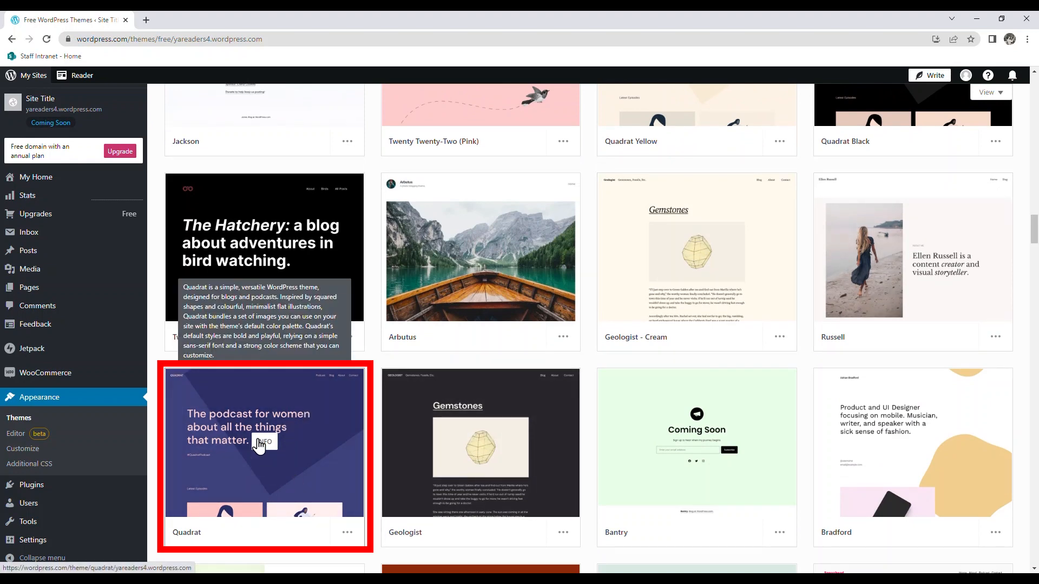
{"action": "left_click", "coordinate": [260, 449]}
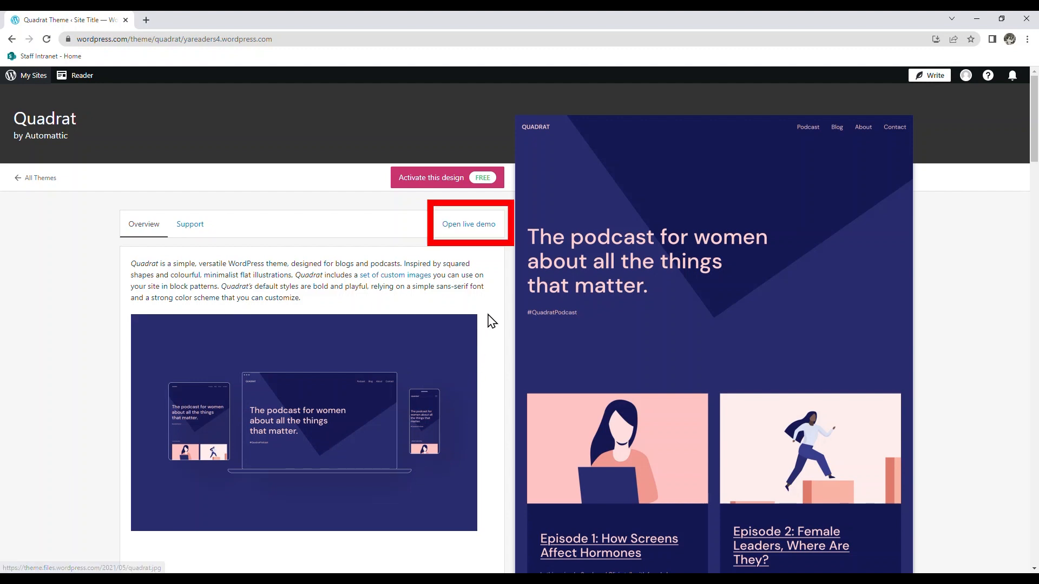
Preview the Quadrat theme's live demo in its desktop, tablet and phone layouts.
{"action": "left_click", "coordinate": [470, 234]}
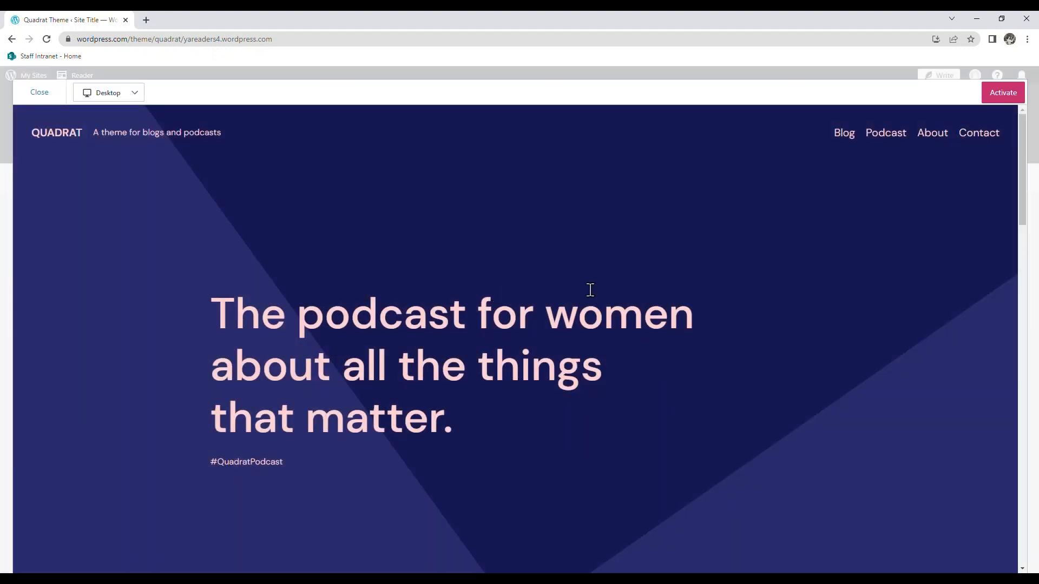
{"action": "mouse_move", "coordinate": [1020, 196]}
{"action": "left_mouse_down"}
{"action": "mouse_move", "coordinate": [1008, 384]}
{"action": "mouse_move", "coordinate": [1008, 195]}
{"action": "left_mouse_up"}
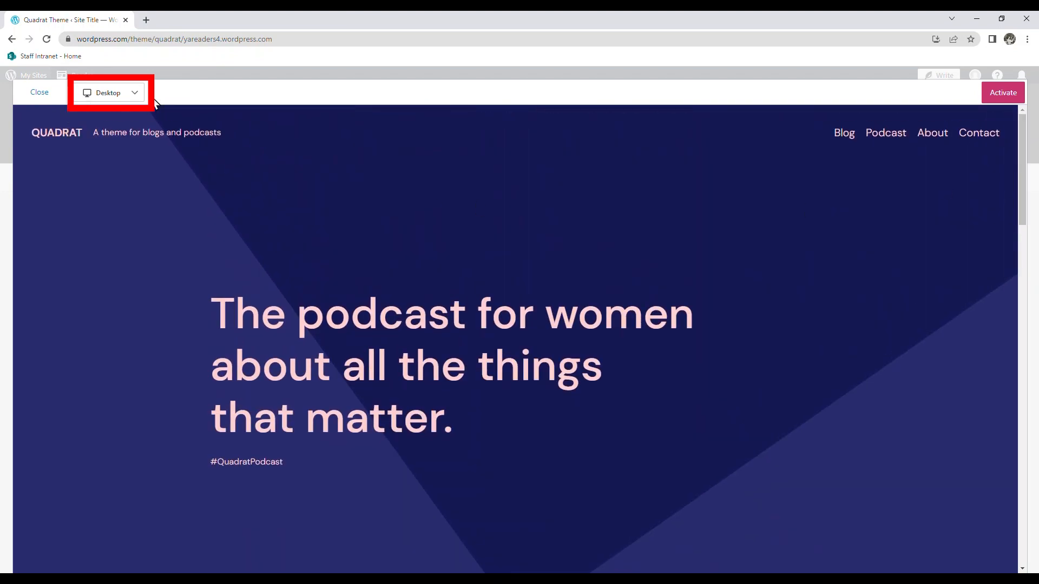
{"action": "left_click", "coordinate": [124, 95]}
{"action": "left_click", "coordinate": [120, 135]}
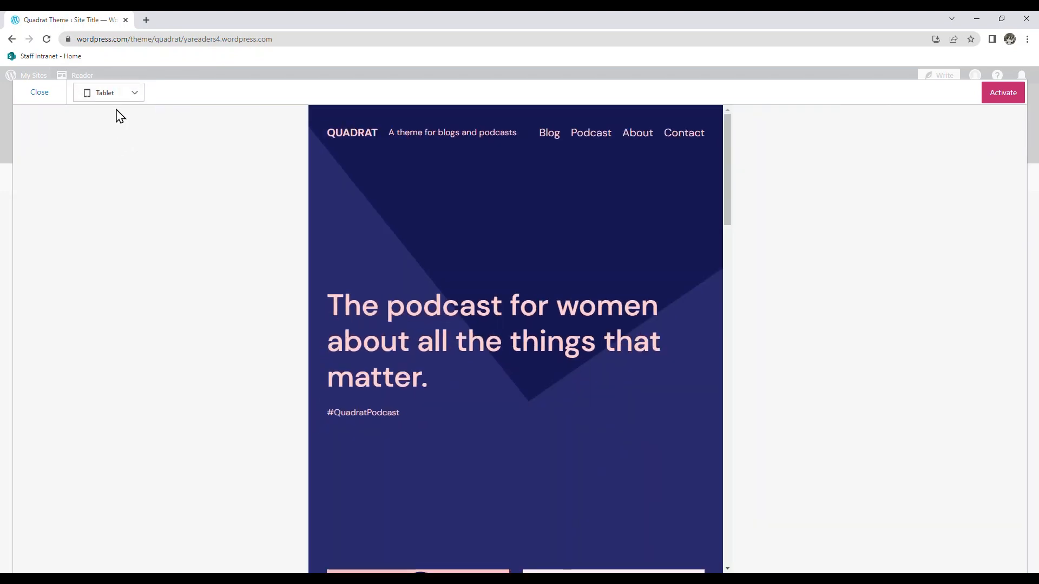
{"action": "left_click", "coordinate": [130, 95]}
{"action": "left_click", "coordinate": [125, 154]}
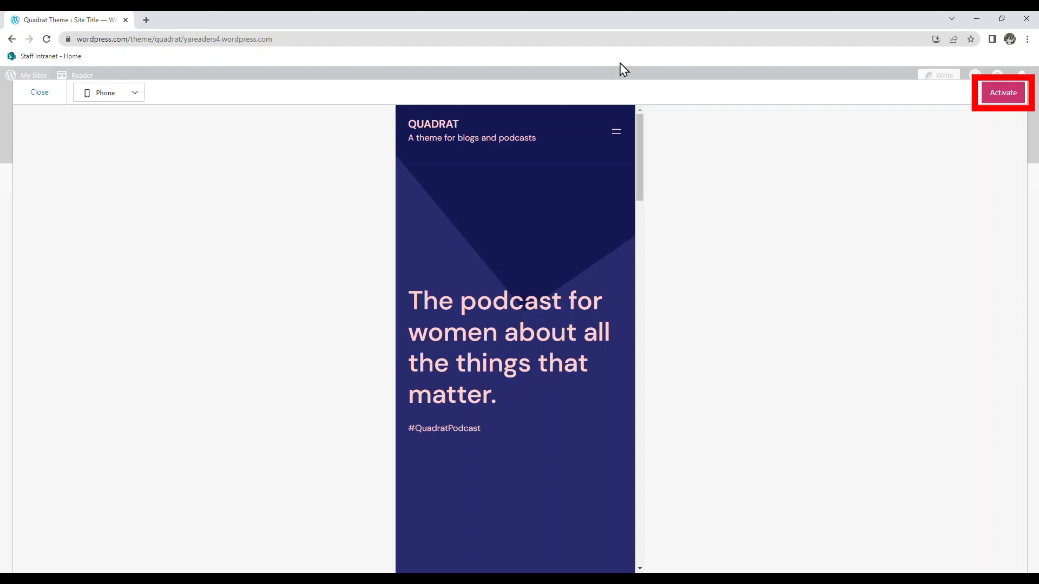
Activate the Quadrat theme, replacing the homepage content with the Quadrat homepage.
{"action": "left_click", "coordinate": [1005, 96]}
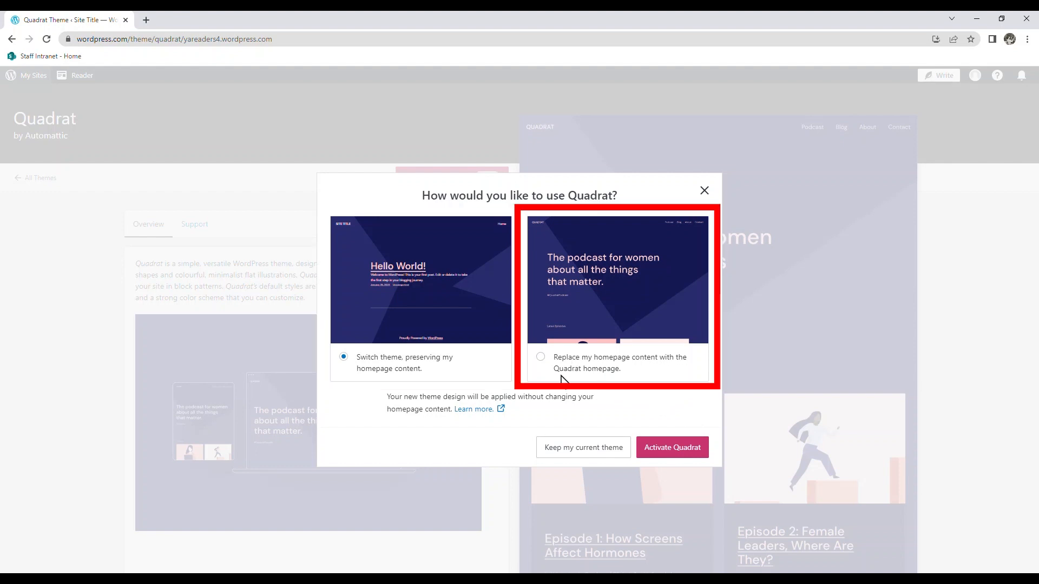
{"action": "left_click", "coordinate": [591, 366]}
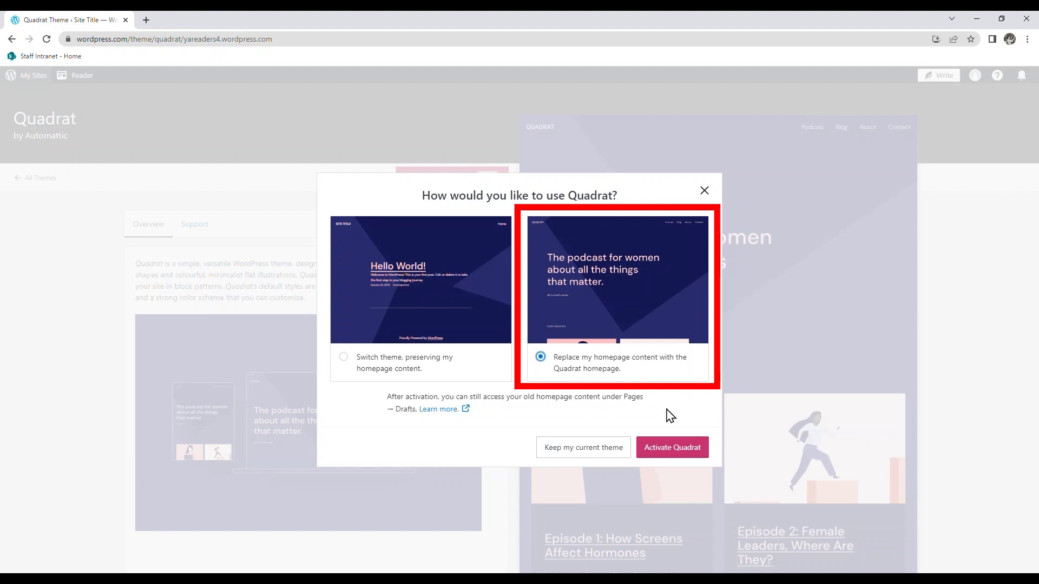
{"action": "left_click", "coordinate": [673, 458]}
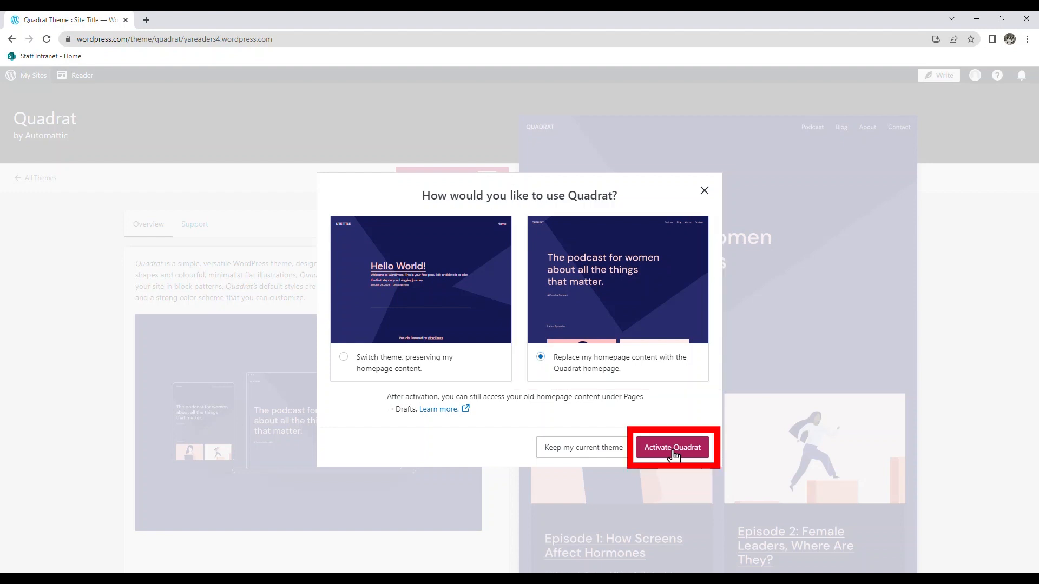
{"action": "left_click", "coordinate": [674, 457]}
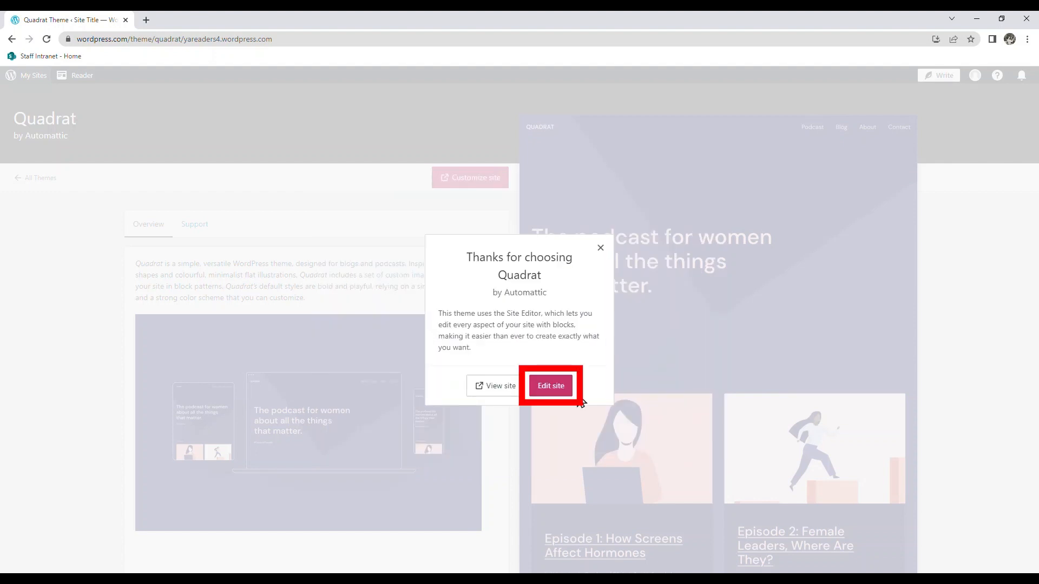
Open the site for editing and select the site logo placeholder in the header.
{"action": "left_click", "coordinate": [552, 387]}
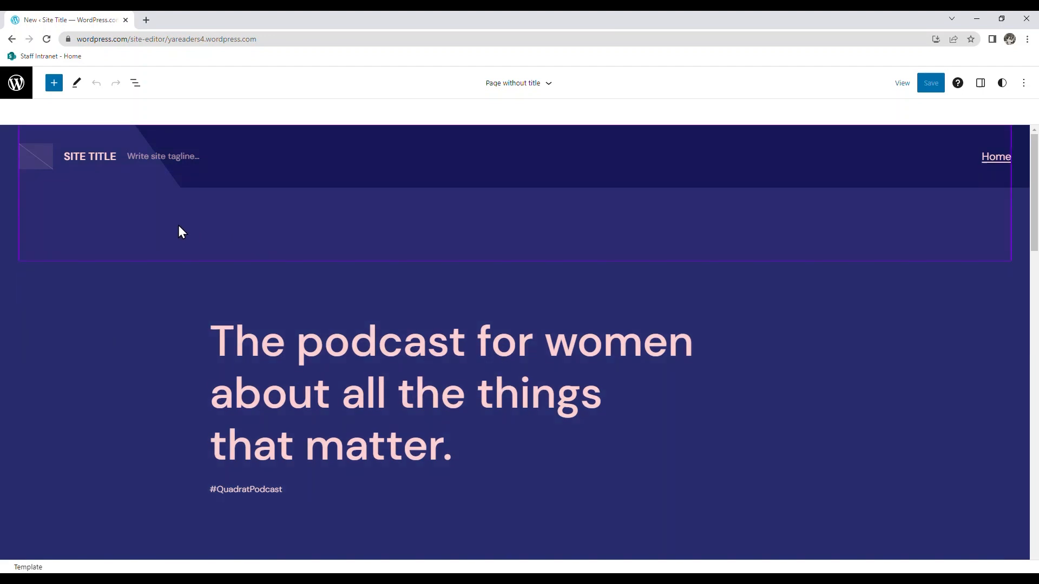
{"action": "left_click", "coordinate": [35, 161]}
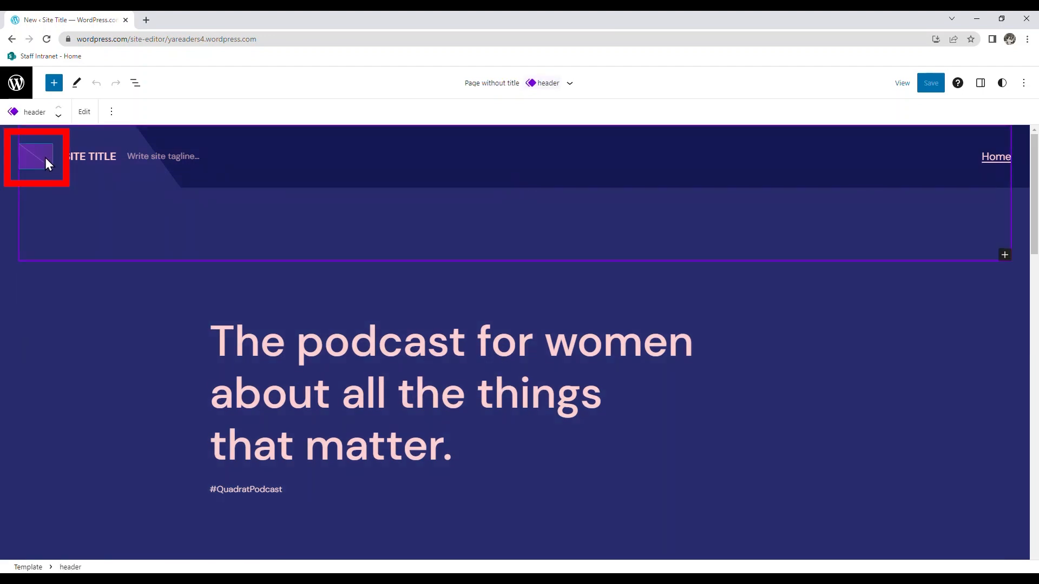
{"action": "left_click", "coordinate": [36, 162]}
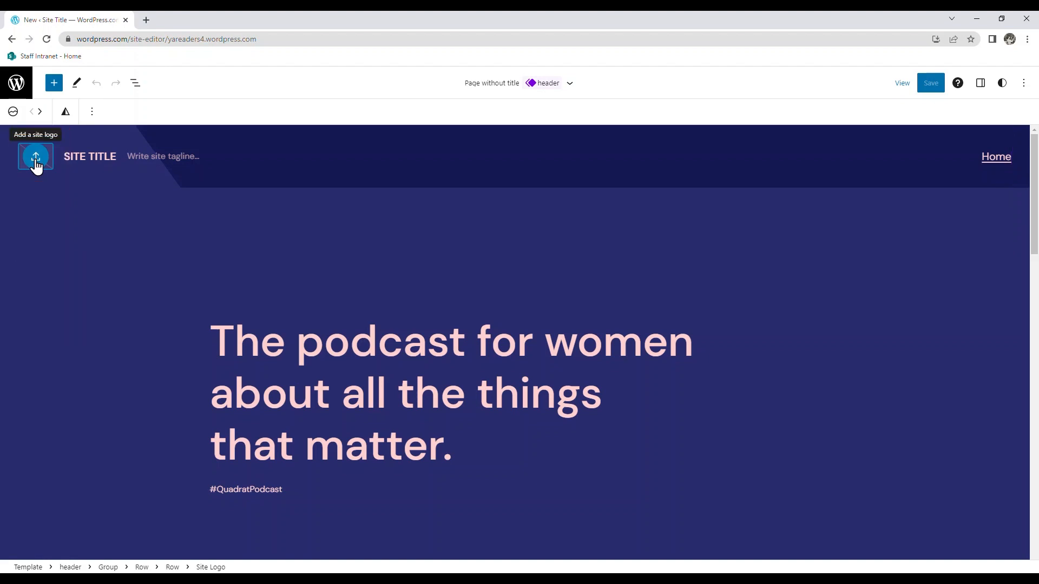
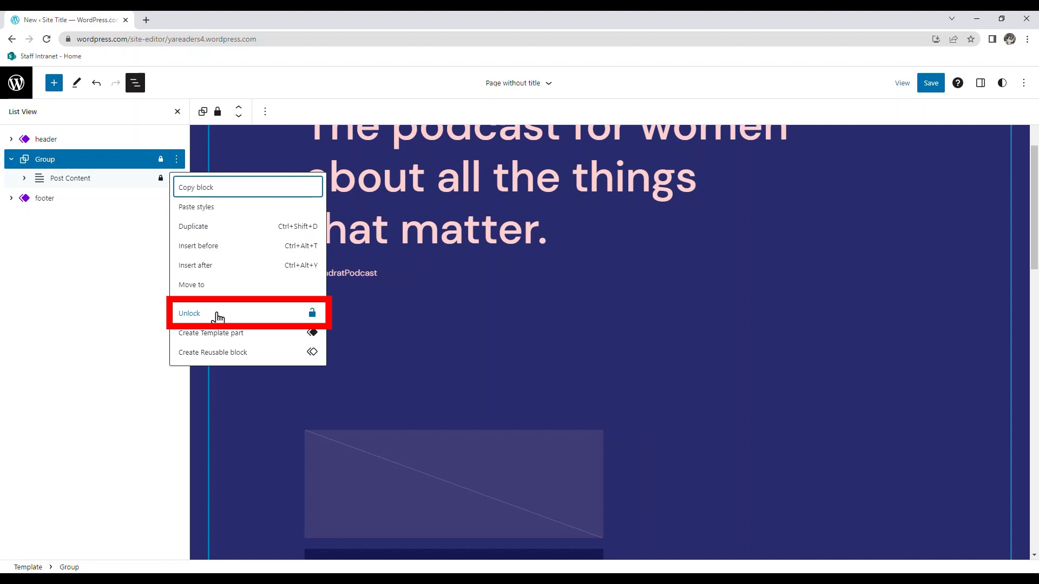
Unlock the Group block by disabling Prevent removal, and remove the block from the template.
{"action": "left_click", "coordinate": [230, 315]}
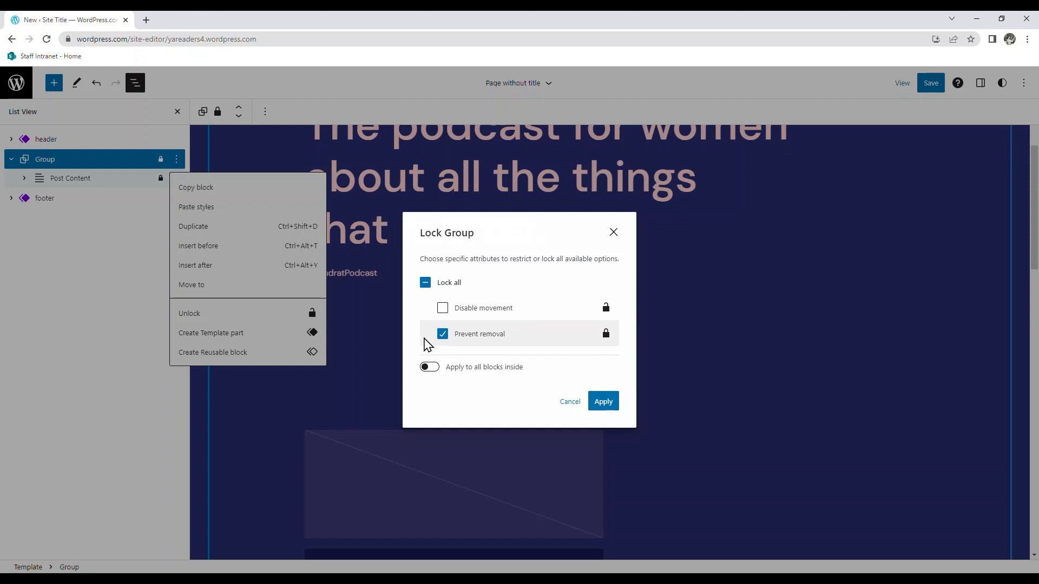
{"action": "left_click", "coordinate": [442, 335]}
{"action": "left_click", "coordinate": [605, 402]}
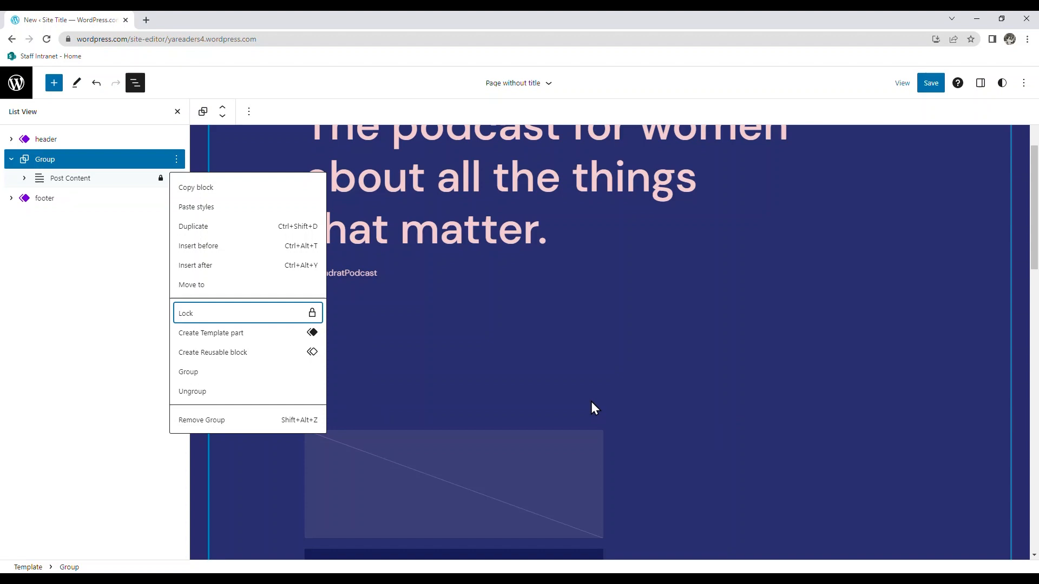
{"action": "left_click", "coordinate": [110, 291]}
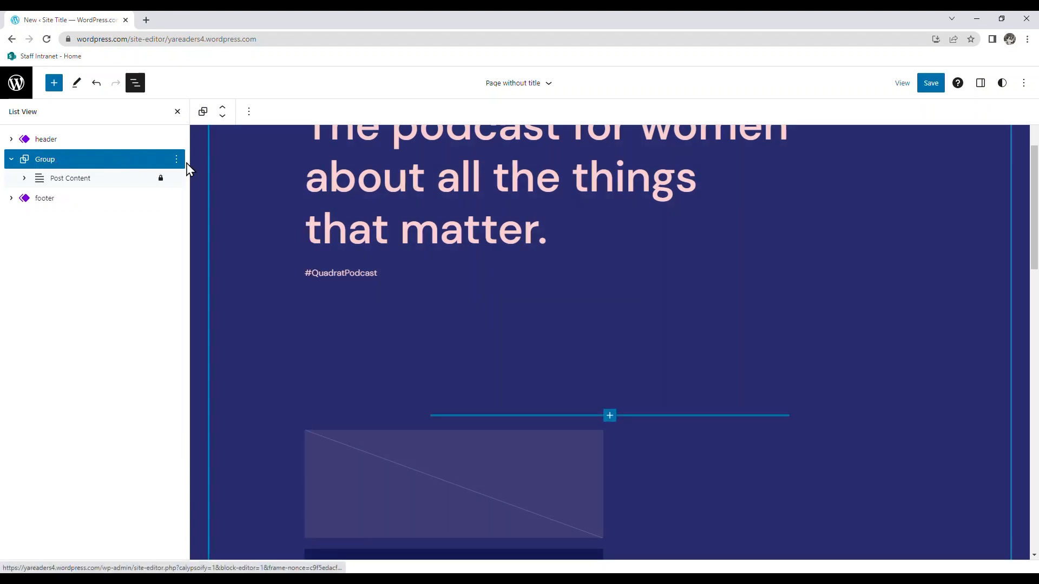
{"action": "left_click", "coordinate": [176, 159]}
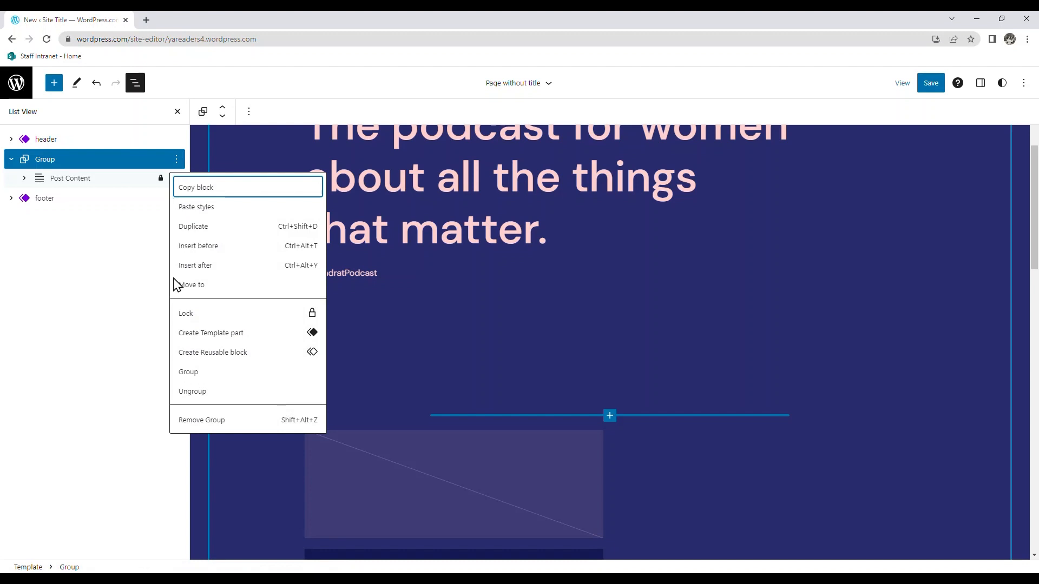
{"action": "left_click", "coordinate": [191, 420]}
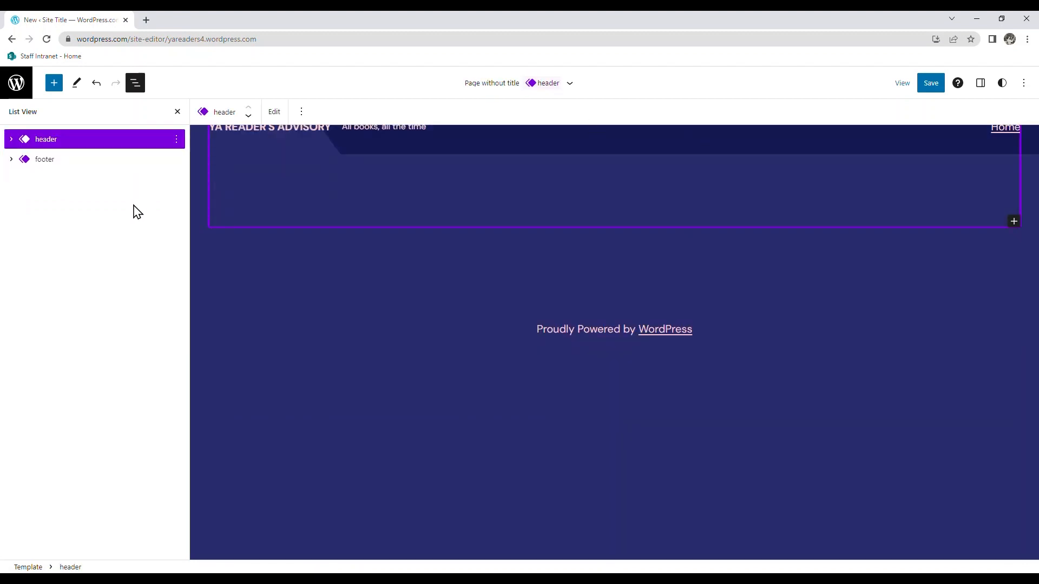
Insert the About Me pattern with the tattooed hand photo from the About patterns between the header and footer.
{"action": "left_click", "coordinate": [56, 89]}
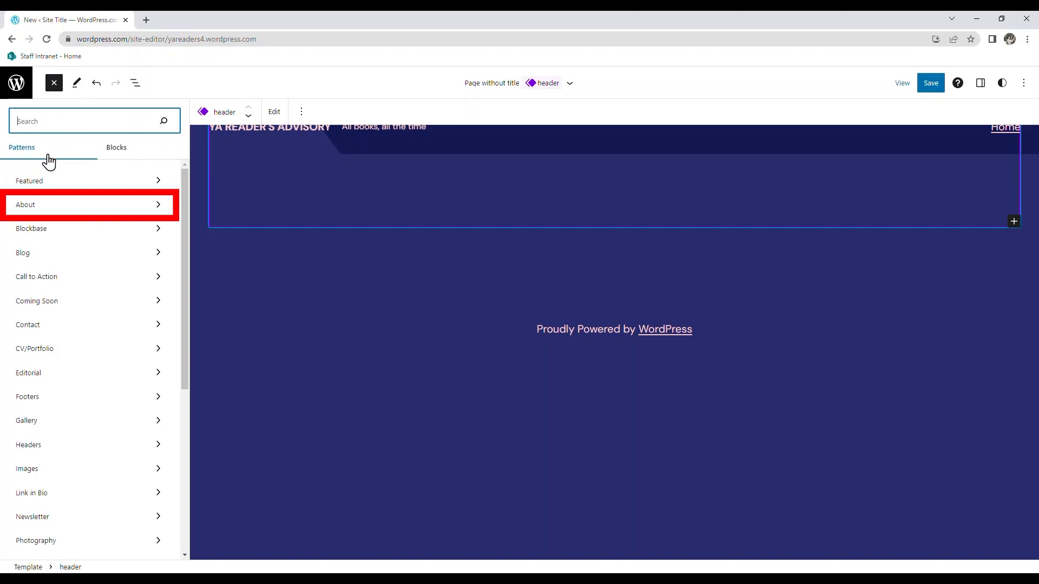
{"action": "left_click", "coordinate": [45, 212]}
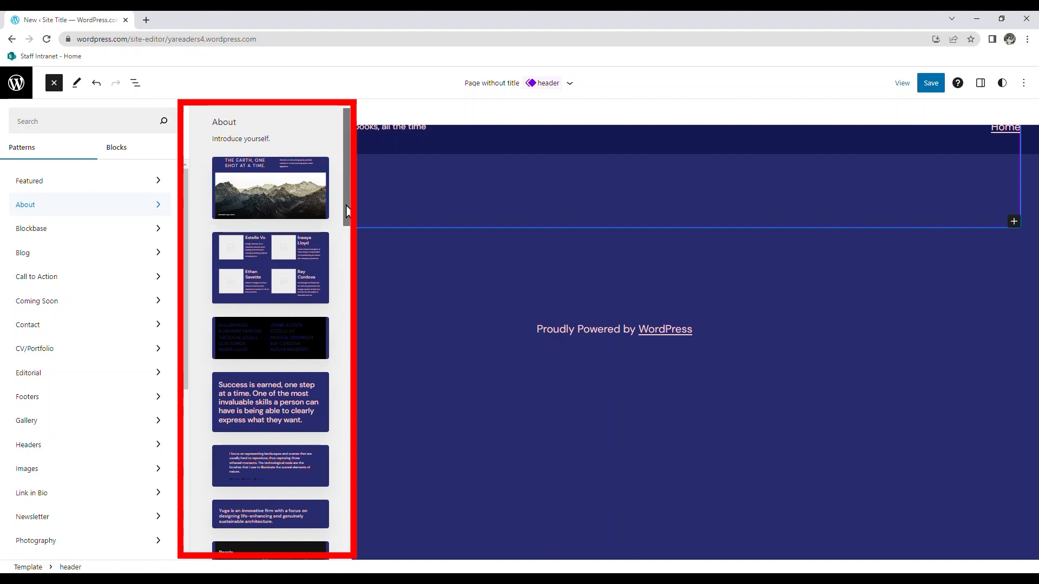
{"action": "scroll", "coordinate": [346, 214], "scroll_direction": "down", "scroll_amount": 1}
{"action": "left_click_drag", "start_coordinate": [345, 215], "coordinate": [317, 386]}
{"action": "scroll", "coordinate": [316, 386], "scroll_direction": "down", "scroll_amount": 1}
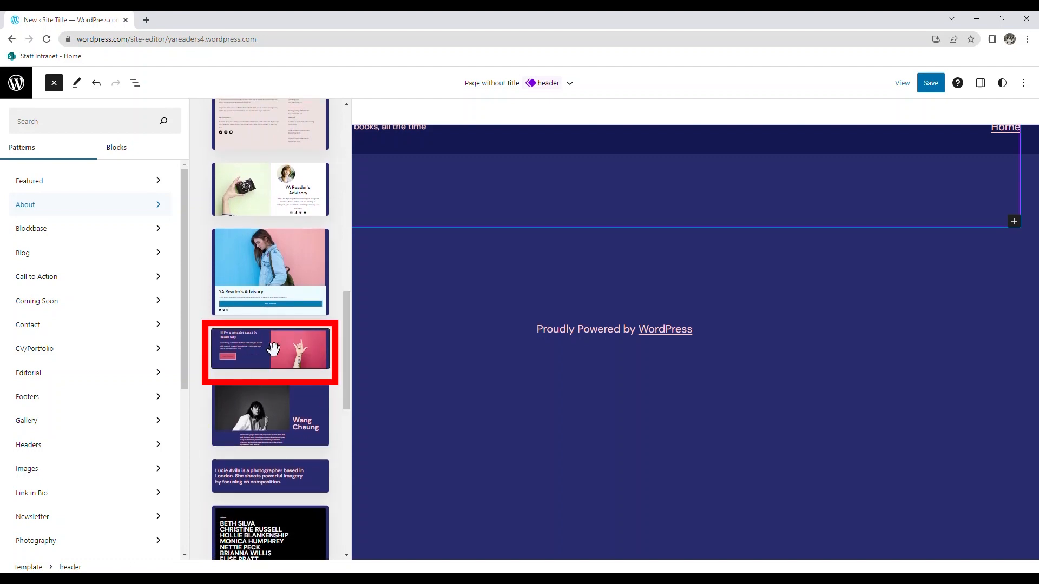
{"action": "left_click_drag", "start_coordinate": [262, 349], "coordinate": [457, 231]}
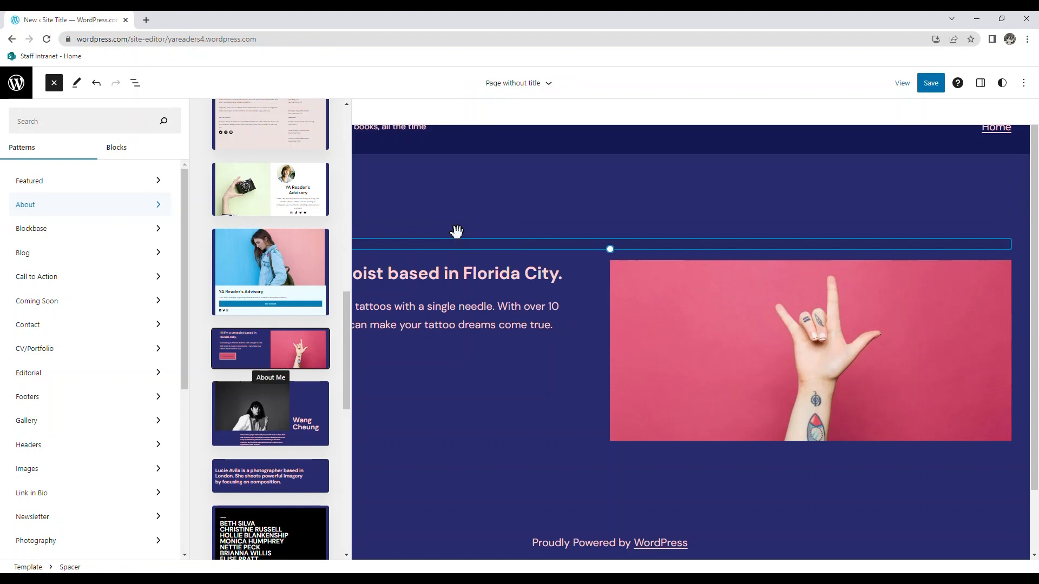
Insert the Grid of Posts 3x2 pattern from the Blog patterns above the tattooed hand section.
{"action": "left_click", "coordinate": [54, 84]}
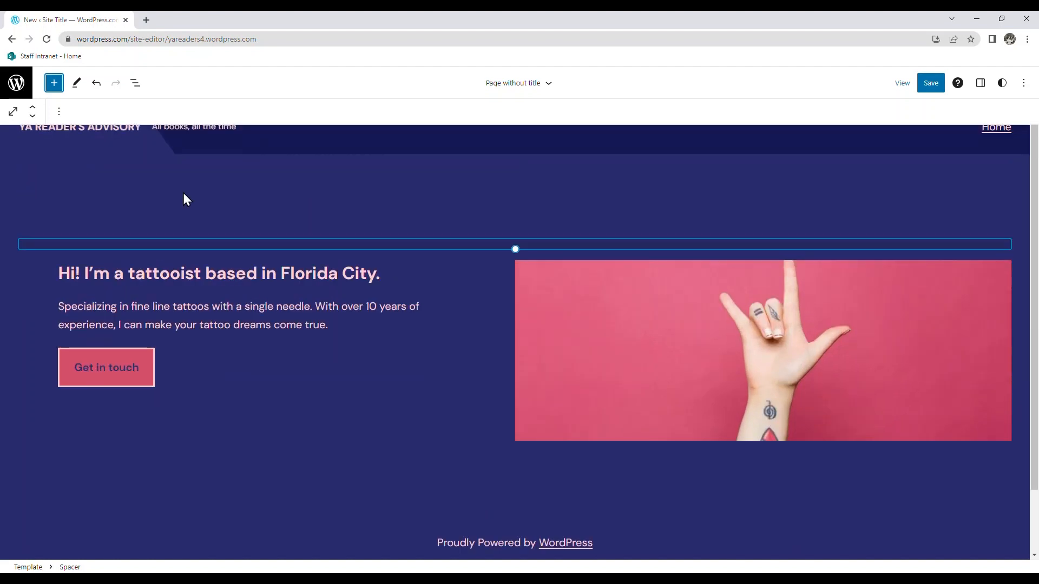
{"action": "left_click", "coordinate": [55, 84]}
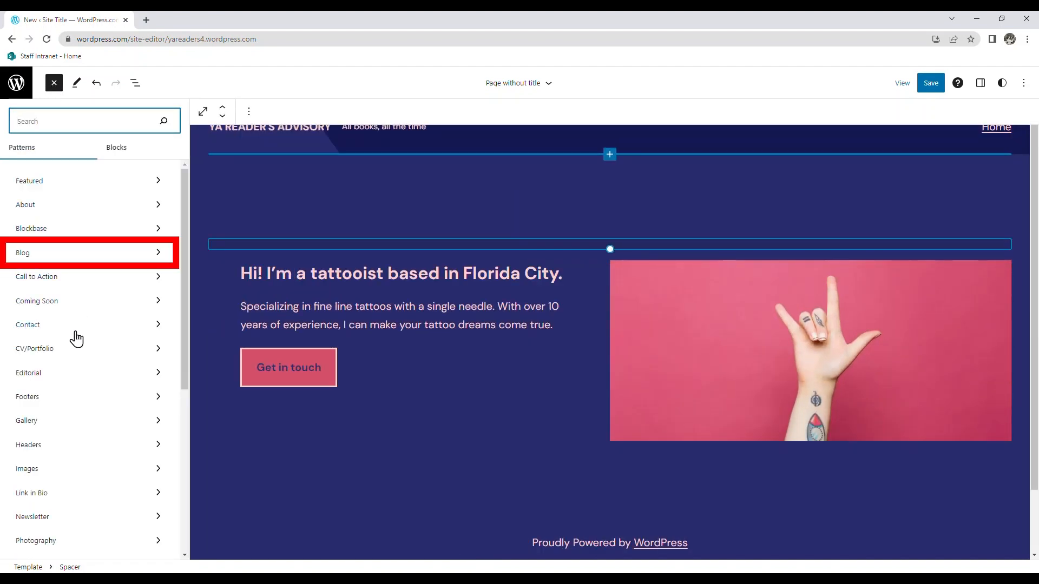
{"action": "left_click", "coordinate": [34, 258]}
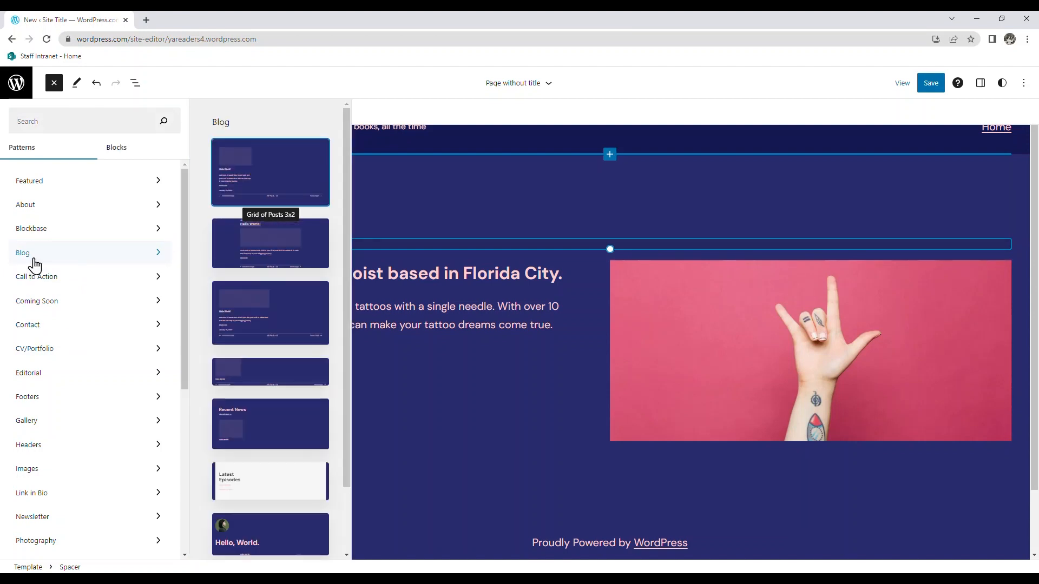
{"action": "scroll", "coordinate": [346, 255], "scroll_direction": "down", "scroll_amount": 1}
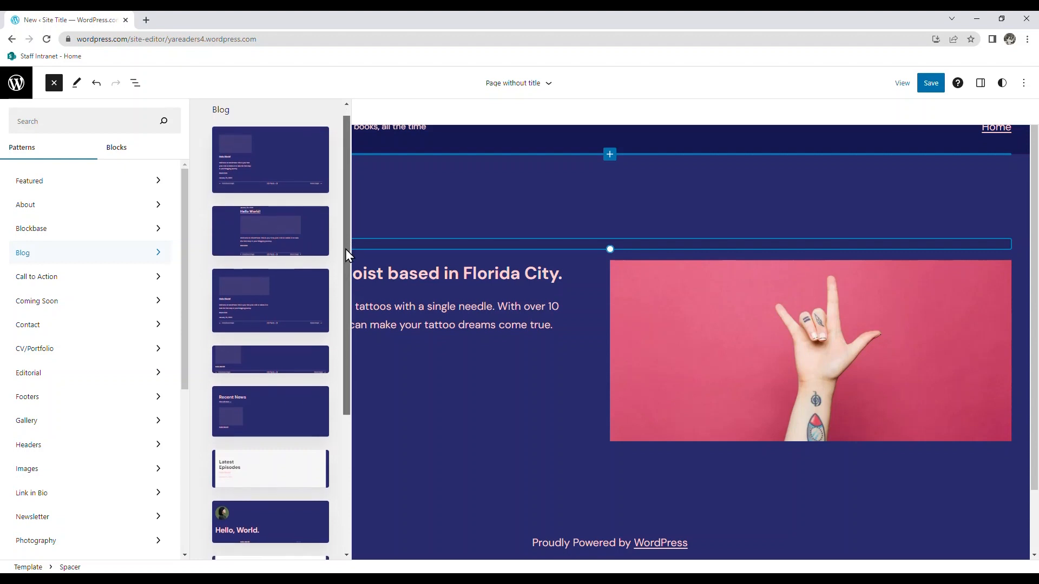
{"action": "scroll", "coordinate": [336, 301], "scroll_direction": "down", "scroll_amount": 4}
{"action": "scroll", "coordinate": [338, 345], "scroll_direction": "up", "scroll_amount": 1}
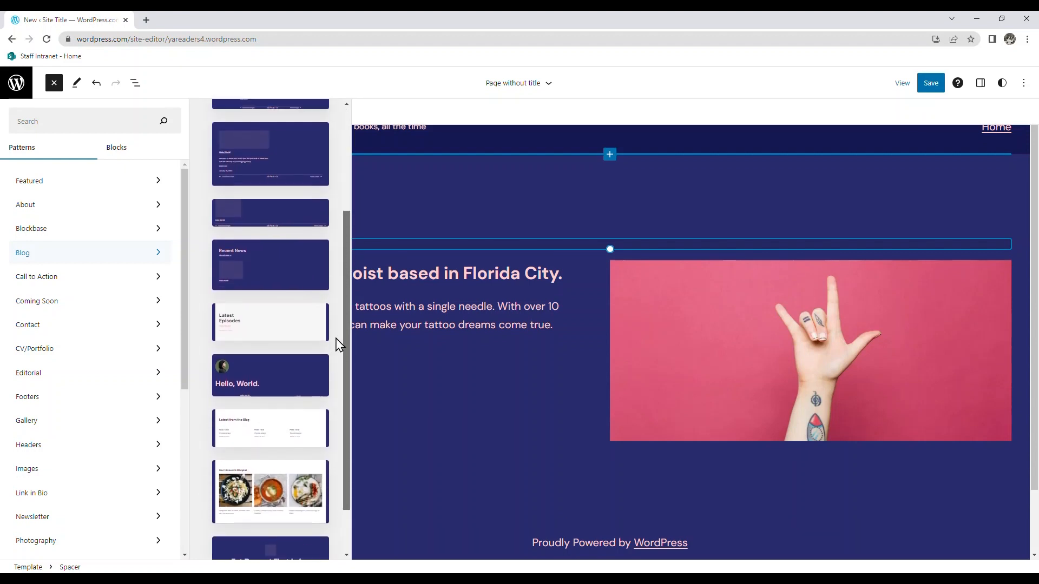
{"action": "scroll", "coordinate": [338, 325], "scroll_direction": "up", "scroll_amount": 3}
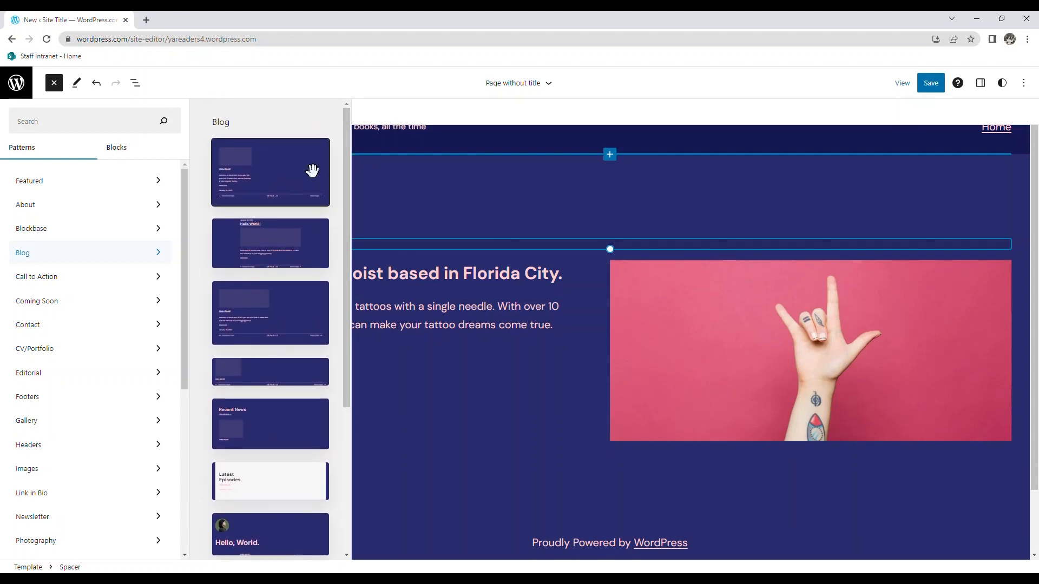
{"action": "left_click_drag", "start_coordinate": [258, 183], "coordinate": [448, 239]}
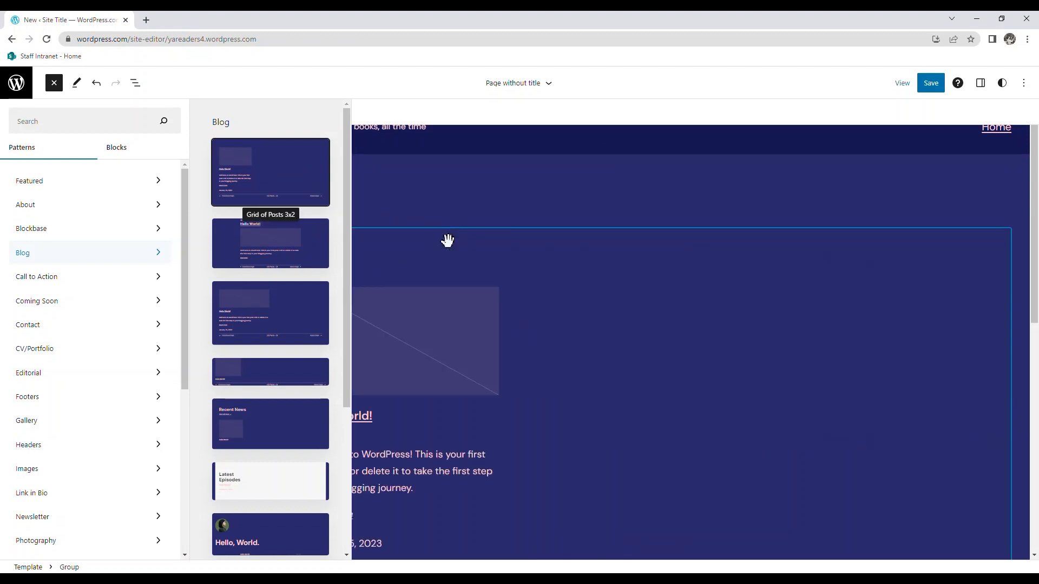
{"action": "left_click", "coordinate": [410, 209]}
Move the posts grid group down so that it sits between the tattooist section and the footer.
{"action": "scroll", "coordinate": [324, 259], "scroll_direction": "down", "scroll_amount": 4}
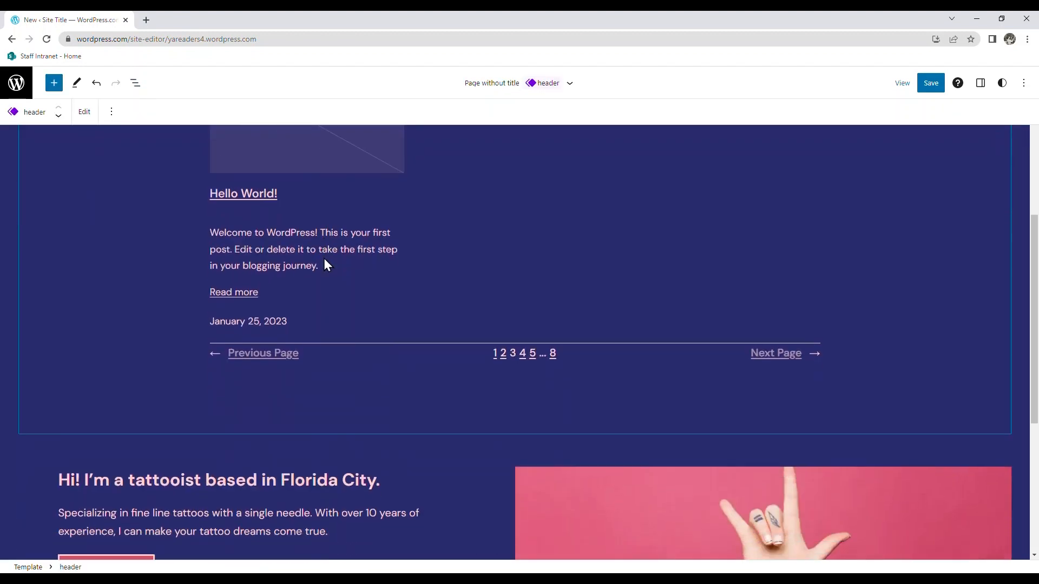
{"action": "left_click", "coordinate": [79, 239]}
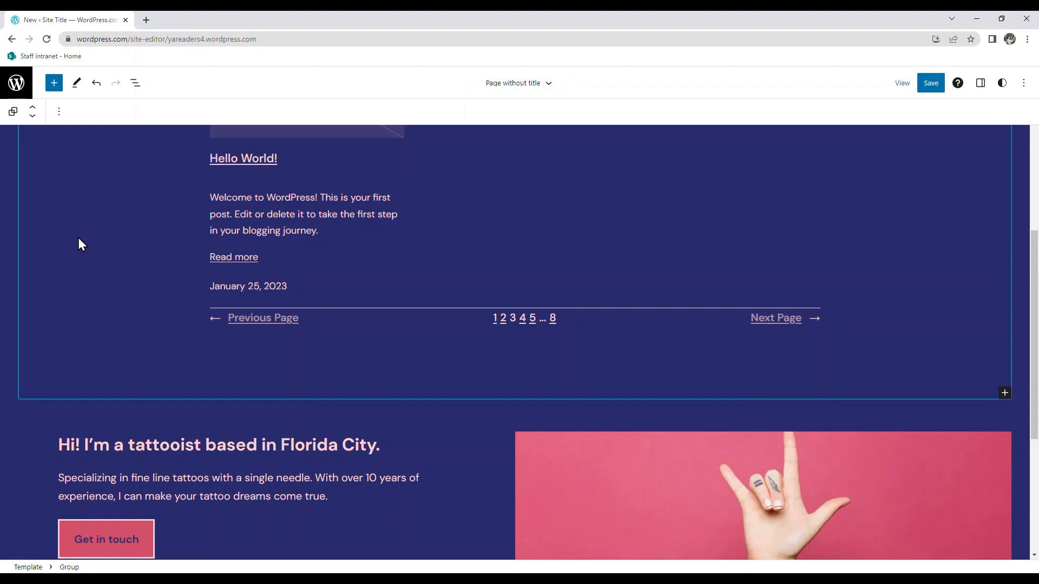
{"action": "left_click", "coordinate": [34, 119]}
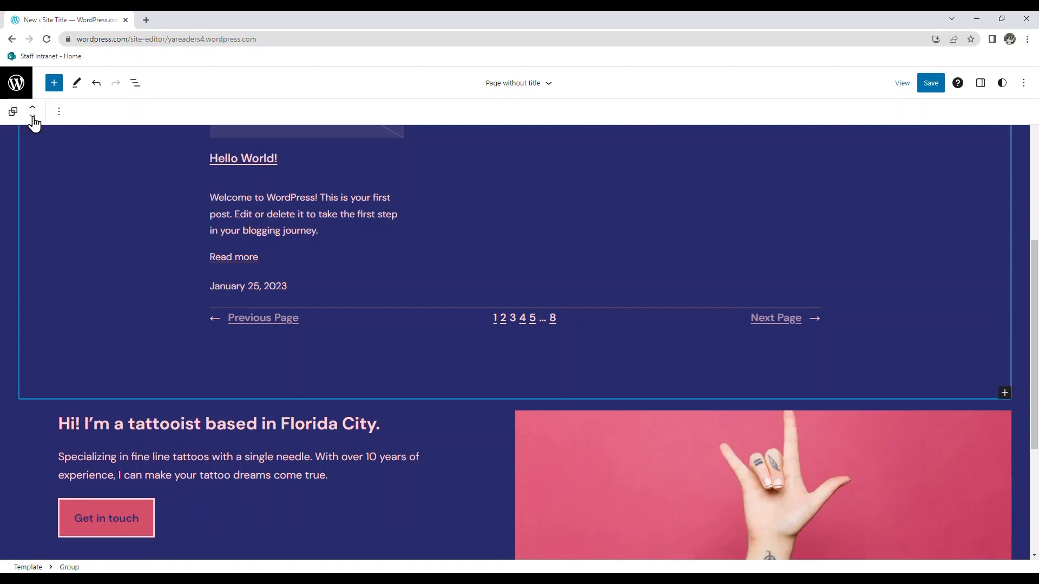
{"action": "left_click", "coordinate": [33, 118]}
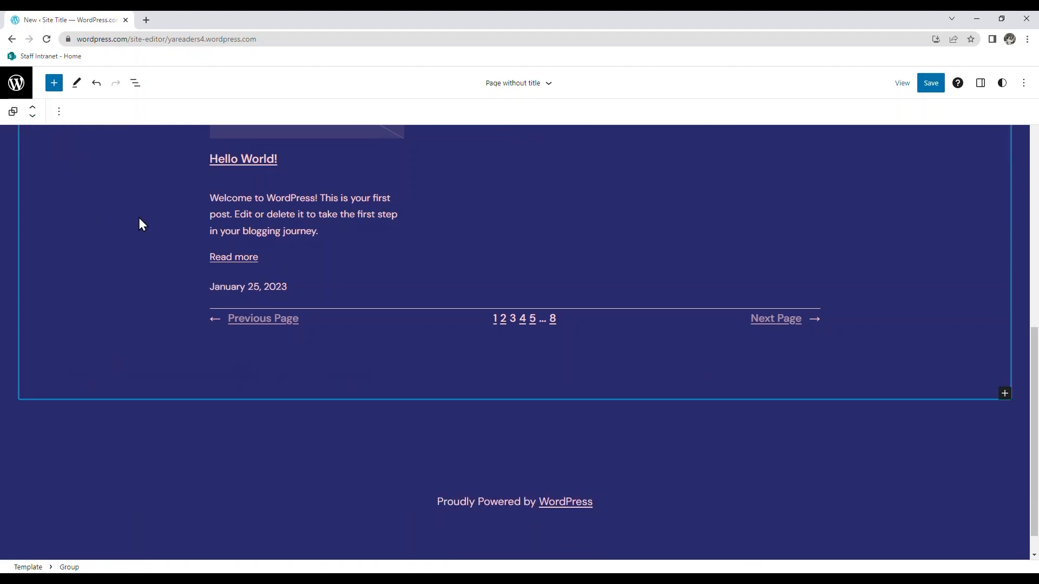
{"action": "left_click", "coordinate": [279, 497]}
{"action": "scroll", "coordinate": [408, 487], "scroll_direction": "up", "scroll_amount": 8}
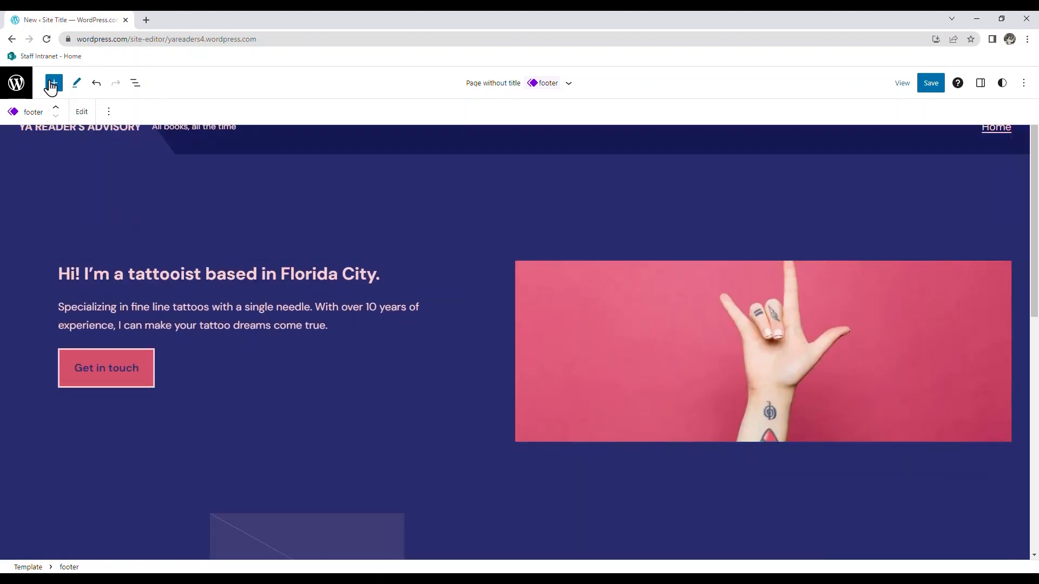
Open the List View and inspect the Group and Media & Text blocks and the blocks nested in Media & Text.
{"action": "left_click", "coordinate": [134, 86]}
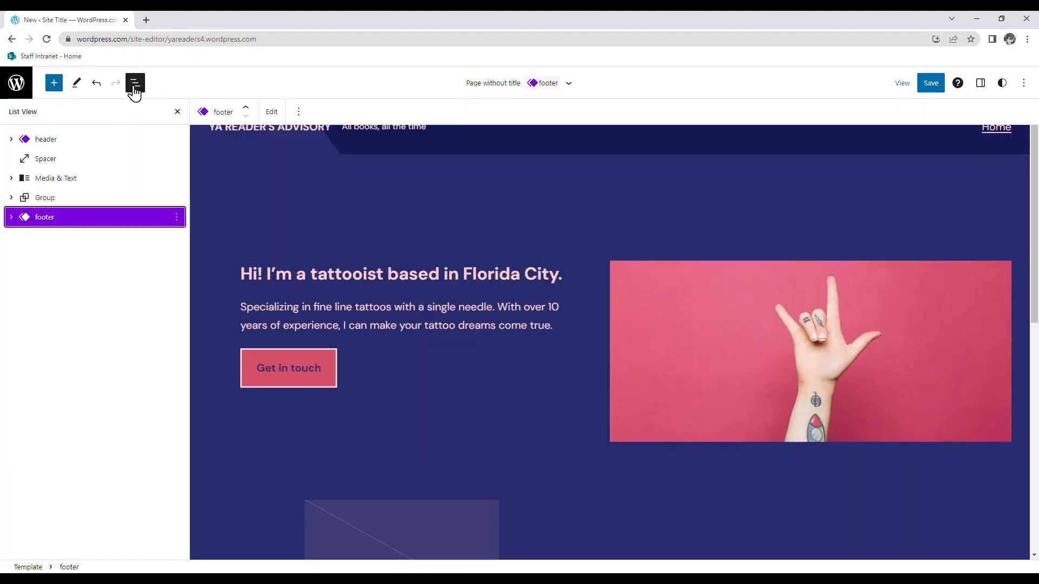
{"action": "left_click", "coordinate": [42, 198]}
{"action": "left_click", "coordinate": [12, 179]}
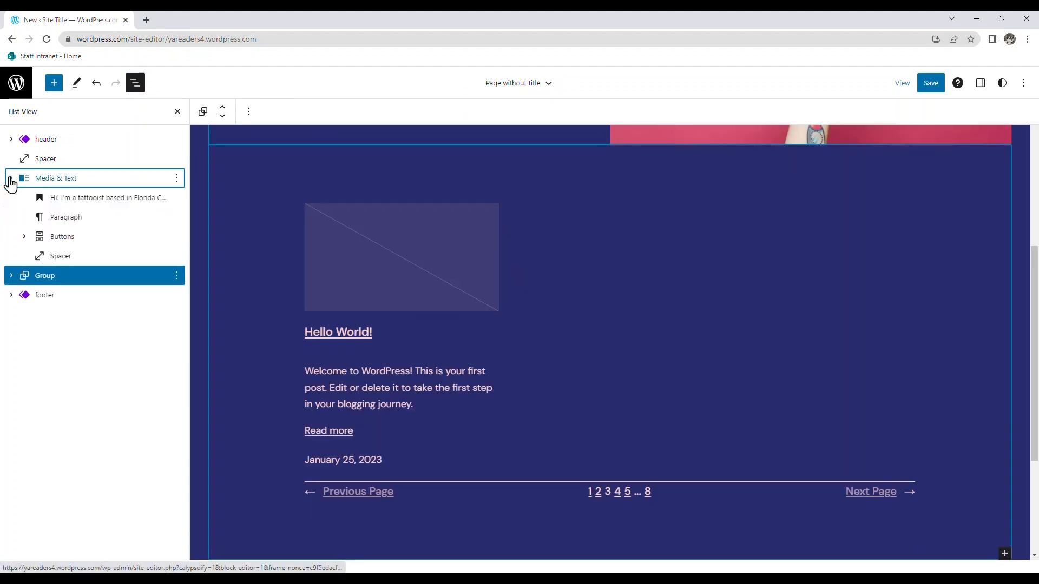
{"action": "left_click", "coordinate": [90, 183]}
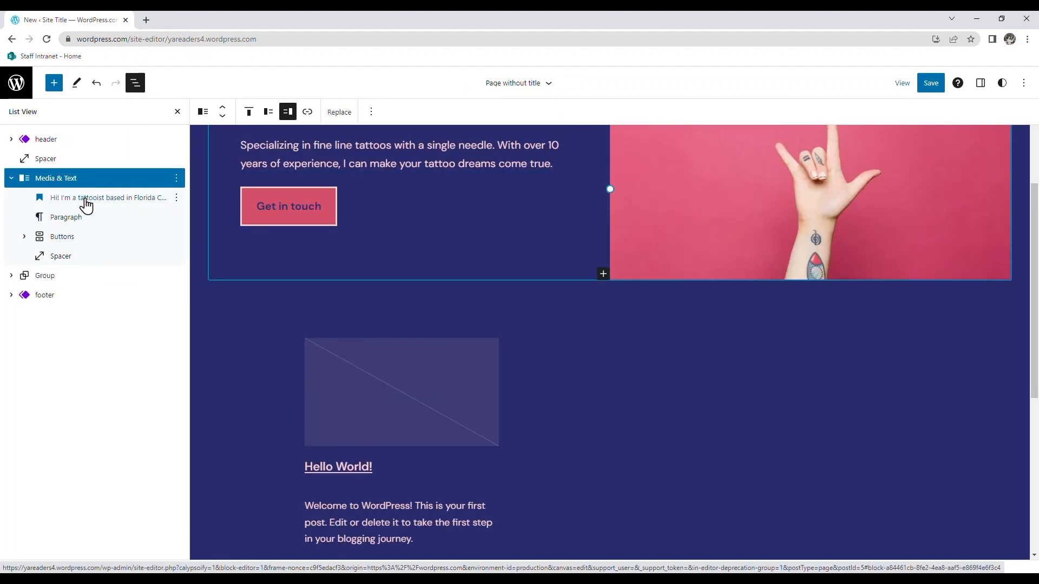
{"action": "left_click", "coordinate": [13, 180]}
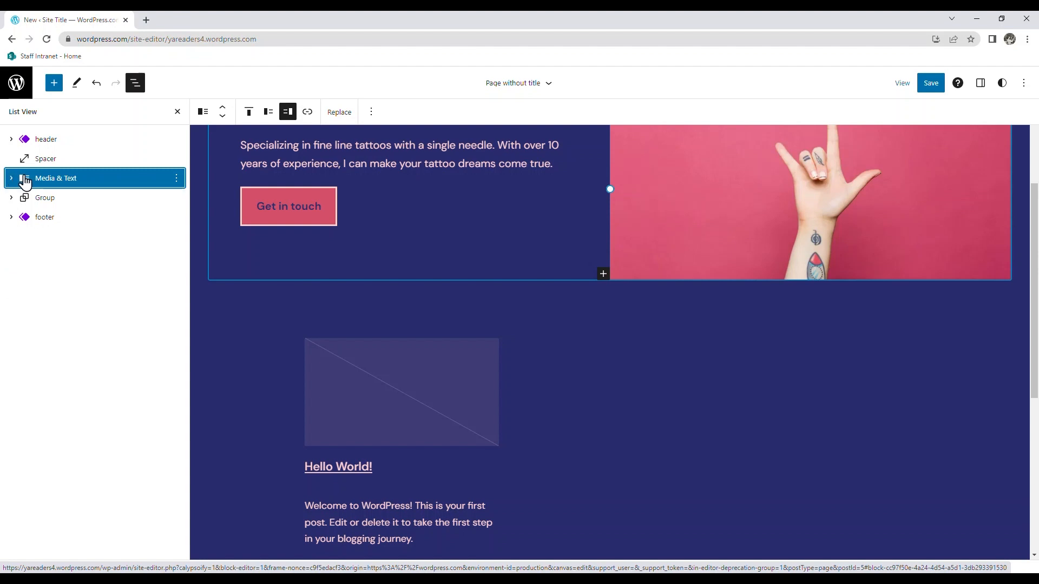
{"action": "left_click", "coordinate": [40, 178]}
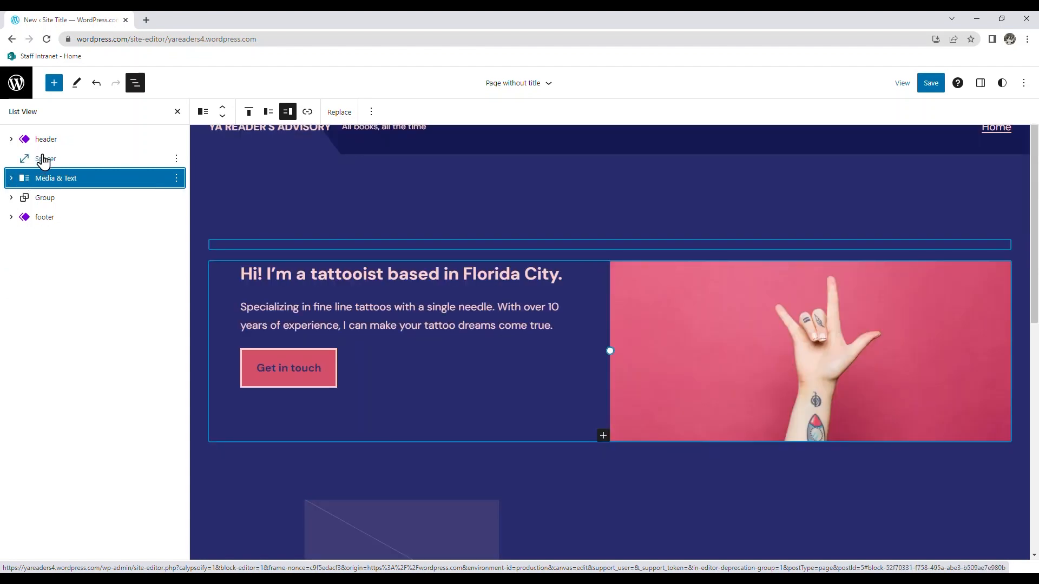
Move the Spacer block from above Media & Text into the Group, above the posts grid.
{"action": "left_click", "coordinate": [43, 161]}
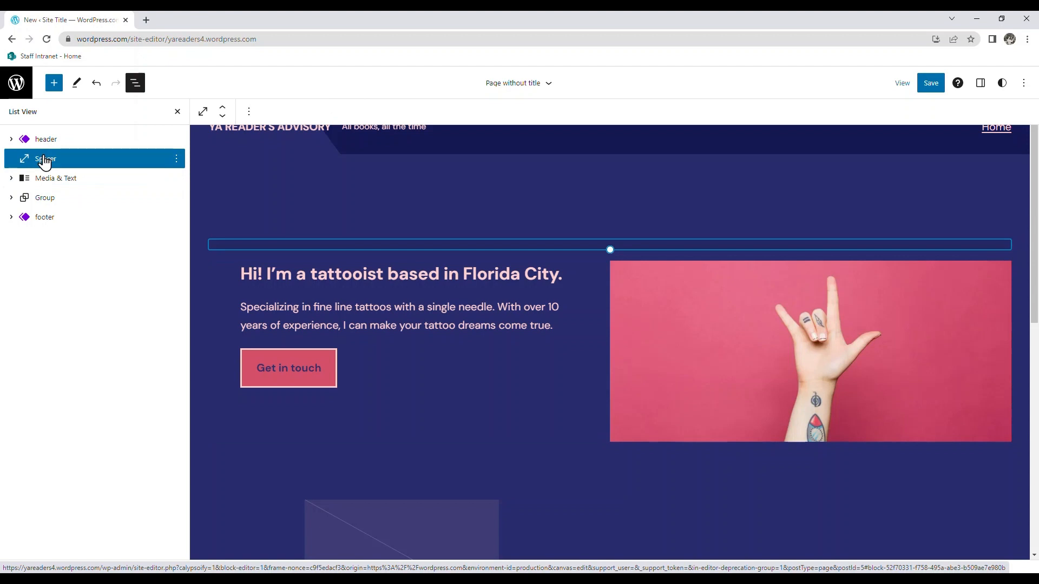
{"action": "left_click_drag", "start_coordinate": [44, 162], "coordinate": [45, 190]}
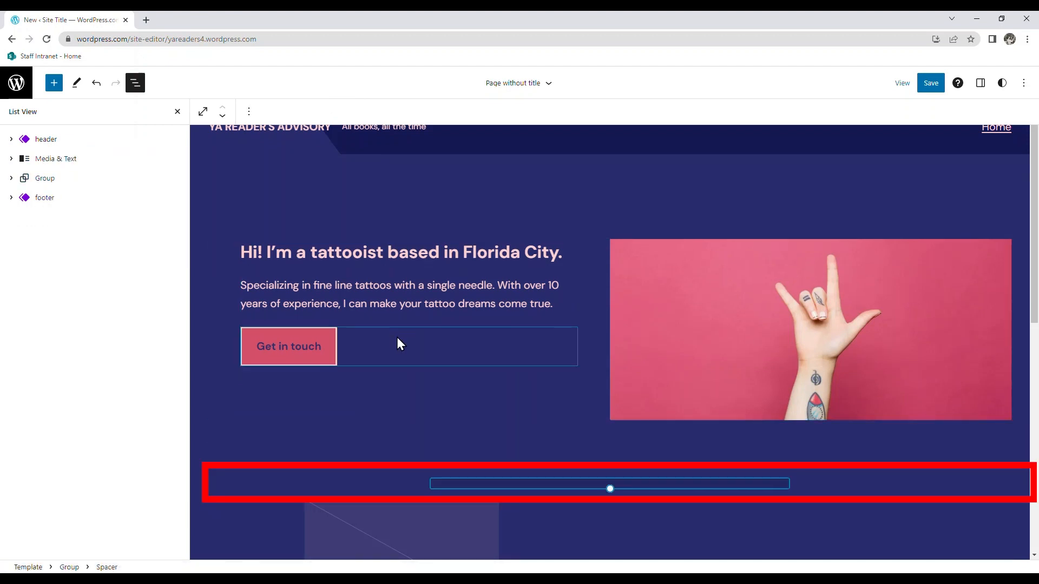
{"action": "scroll", "coordinate": [274, 438], "scroll_direction": "down", "scroll_amount": 5}
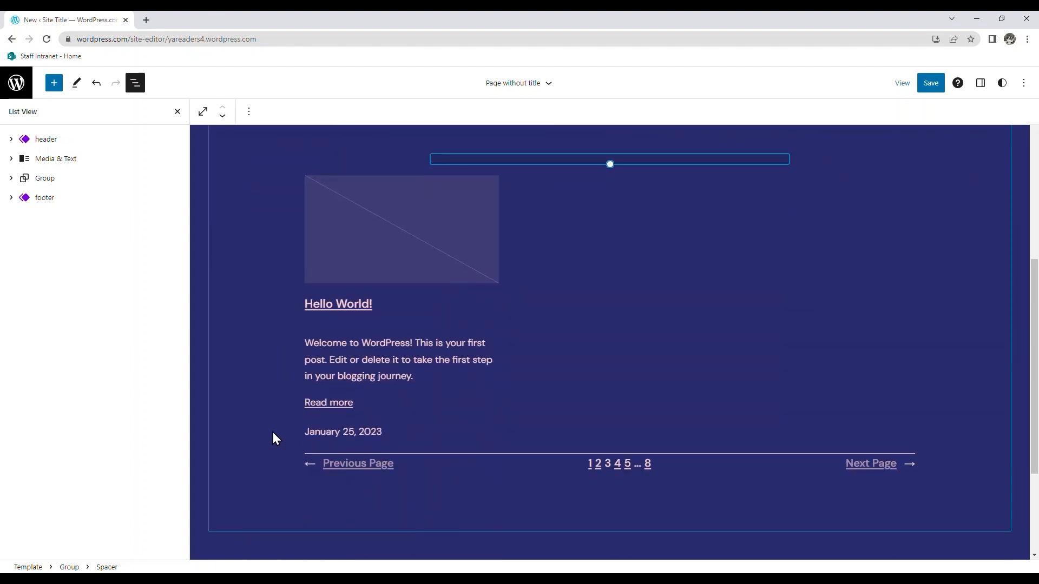
{"action": "scroll", "coordinate": [272, 431], "scroll_direction": "up", "scroll_amount": 5}
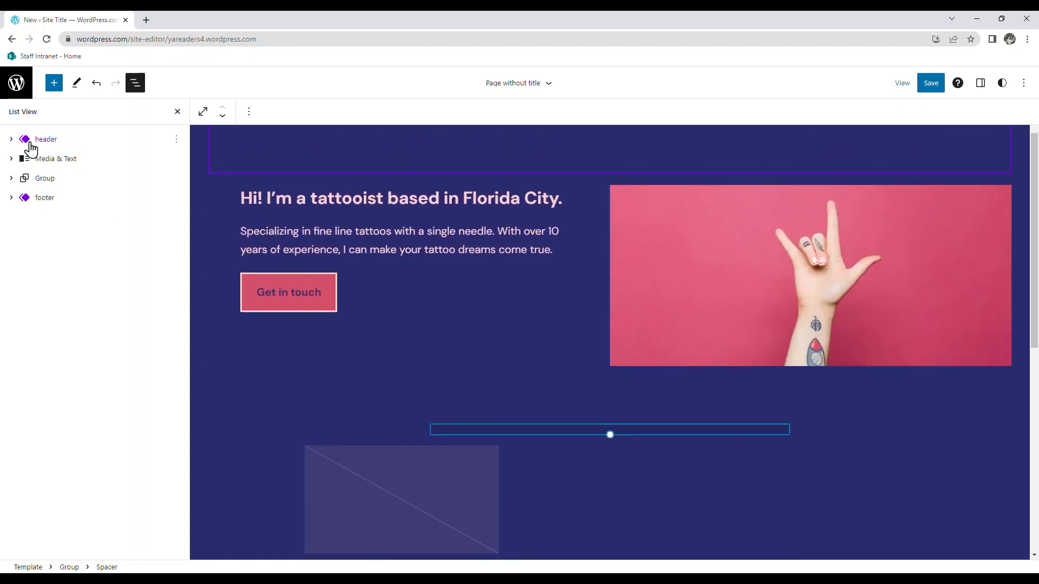
Move the Spacer block out of the Group into the Media & Text block, above the tattooist heading.
{"action": "left_click", "coordinate": [11, 178]}
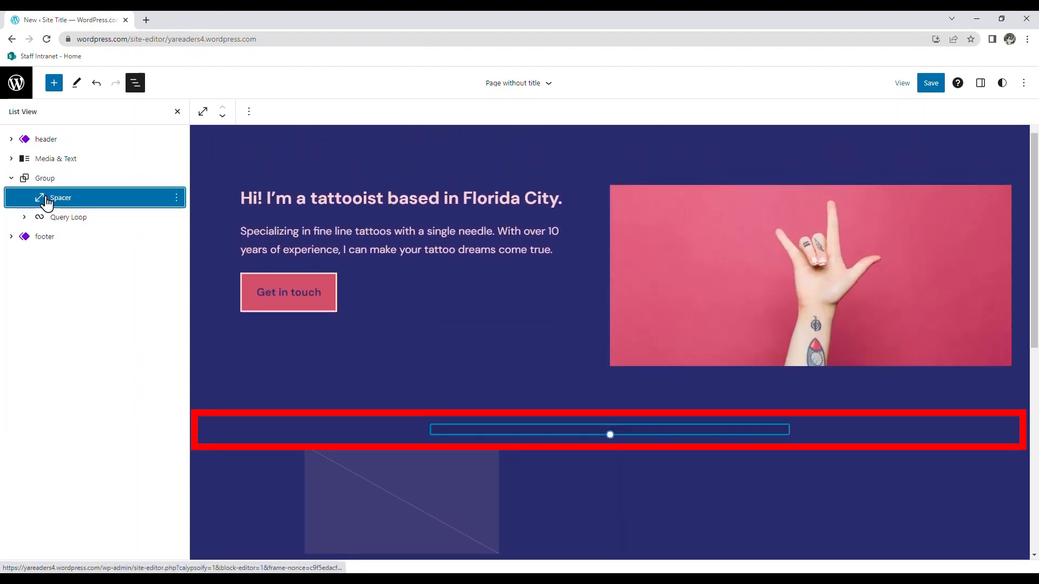
{"action": "left_click_drag", "start_coordinate": [42, 197], "coordinate": [40, 169]}
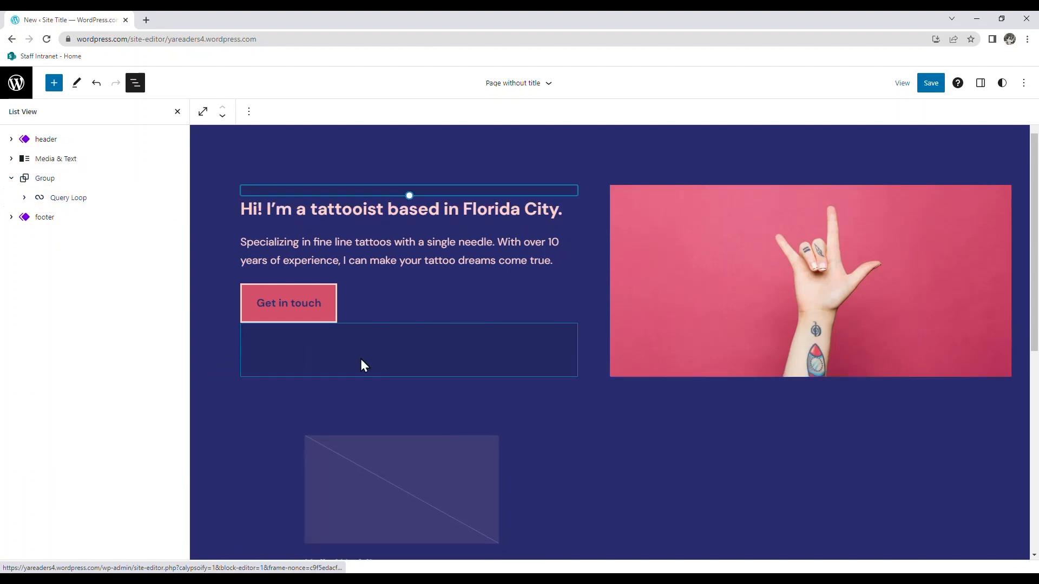
{"action": "scroll", "coordinate": [368, 373], "scroll_direction": "down", "scroll_amount": 1}
{"action": "scroll", "coordinate": [400, 196], "scroll_direction": "up", "scroll_amount": 2}
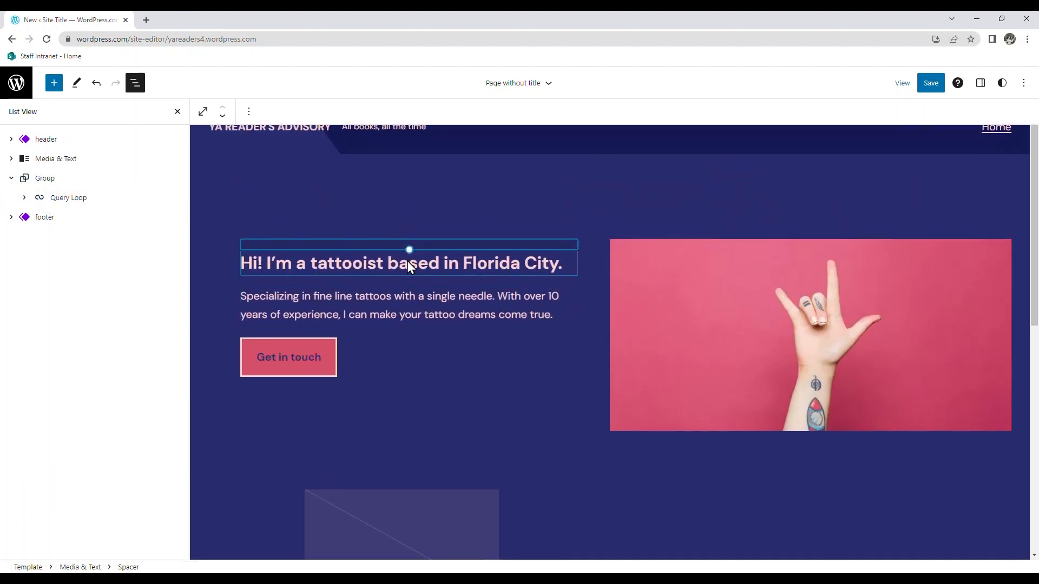
{"action": "left_click", "coordinate": [11, 159]}
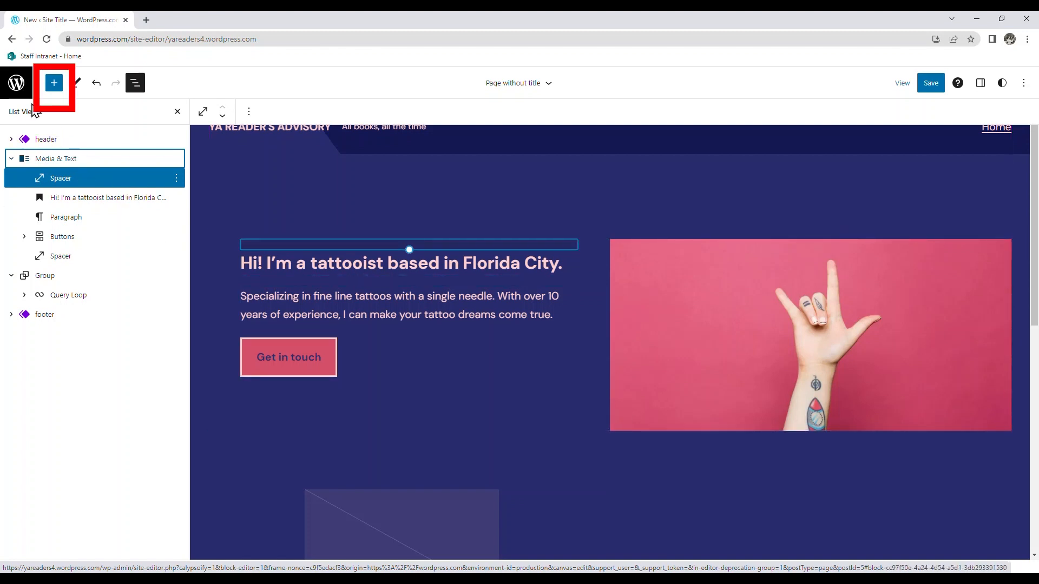
Insert a Heading block in the Group above the posts grid and enter "Recommended Reading" as its text.
{"action": "left_click", "coordinate": [54, 86]}
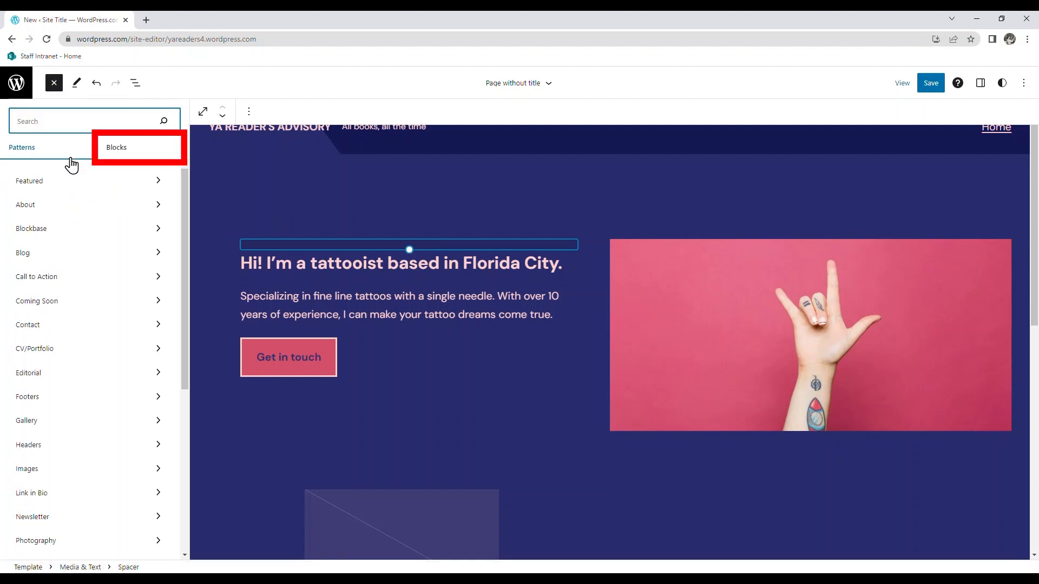
{"action": "left_click", "coordinate": [121, 154]}
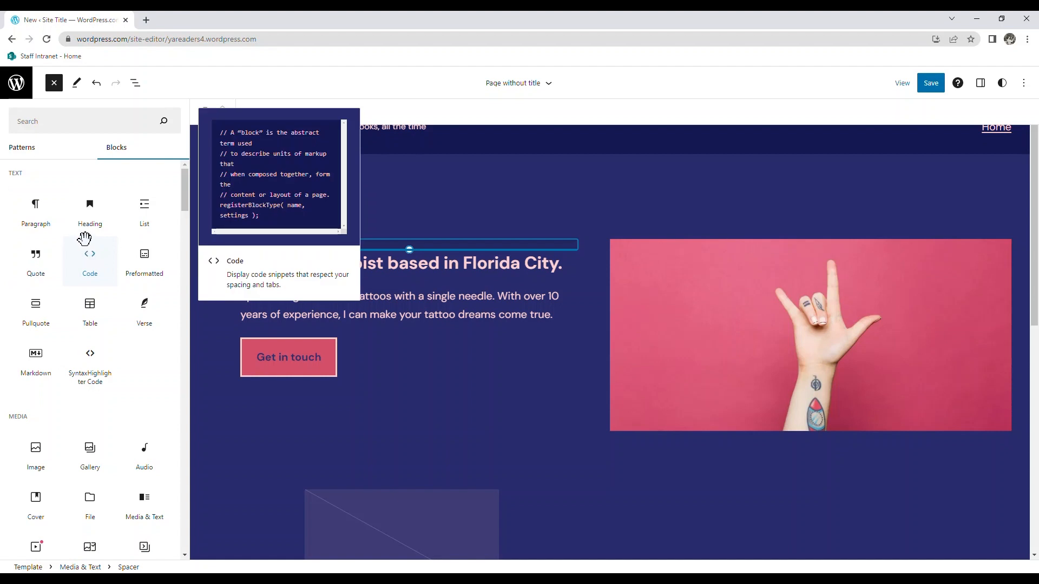
{"action": "left_click_drag", "start_coordinate": [89, 208], "coordinate": [433, 488]}
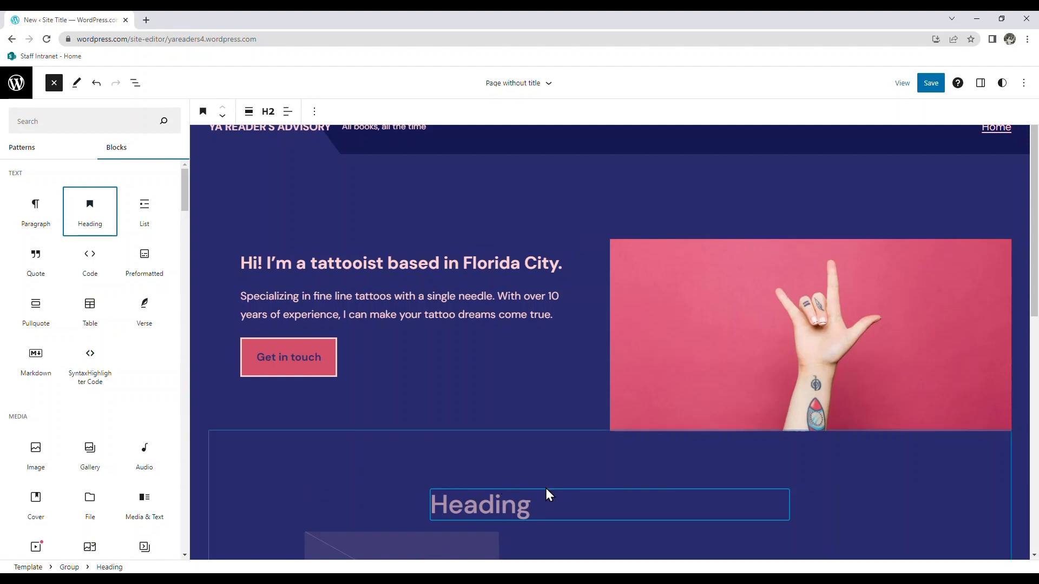
{"action": "scroll", "coordinate": [546, 485], "scroll_direction": "down", "scroll_amount": 2}
{"action": "scroll", "coordinate": [550, 492], "scroll_direction": "down", "scroll_amount": 2}
{"action": "left_click", "coordinate": [489, 292]}
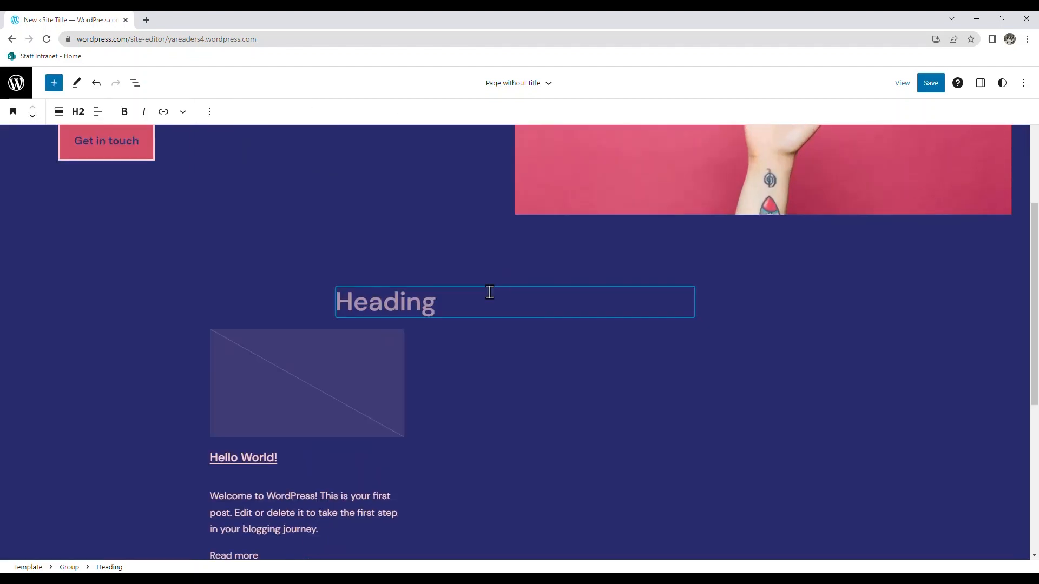
{"action": "type", "text": "Reco"}
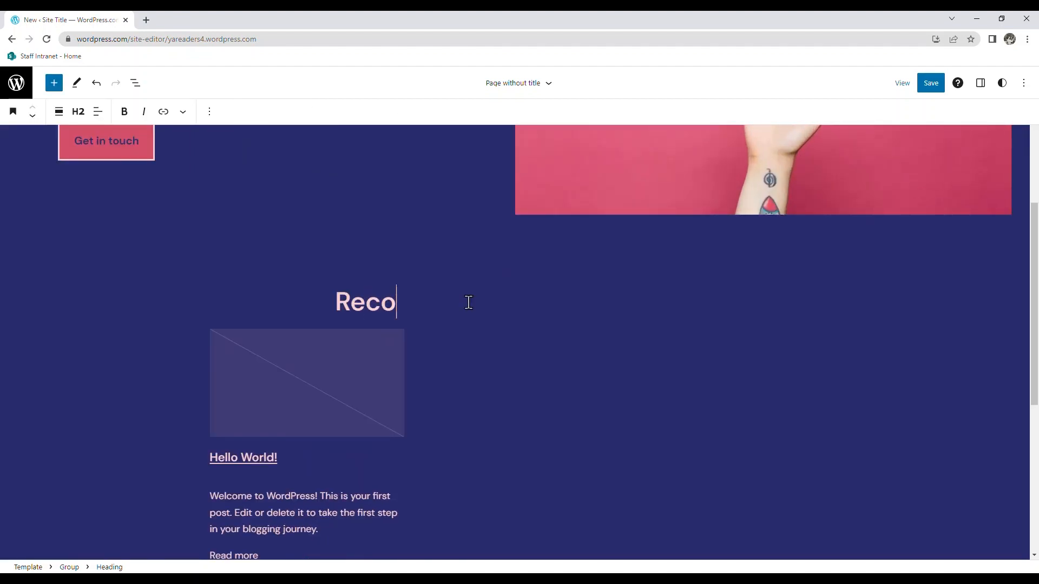
{"action": "type", "text": "mmended Reading"}
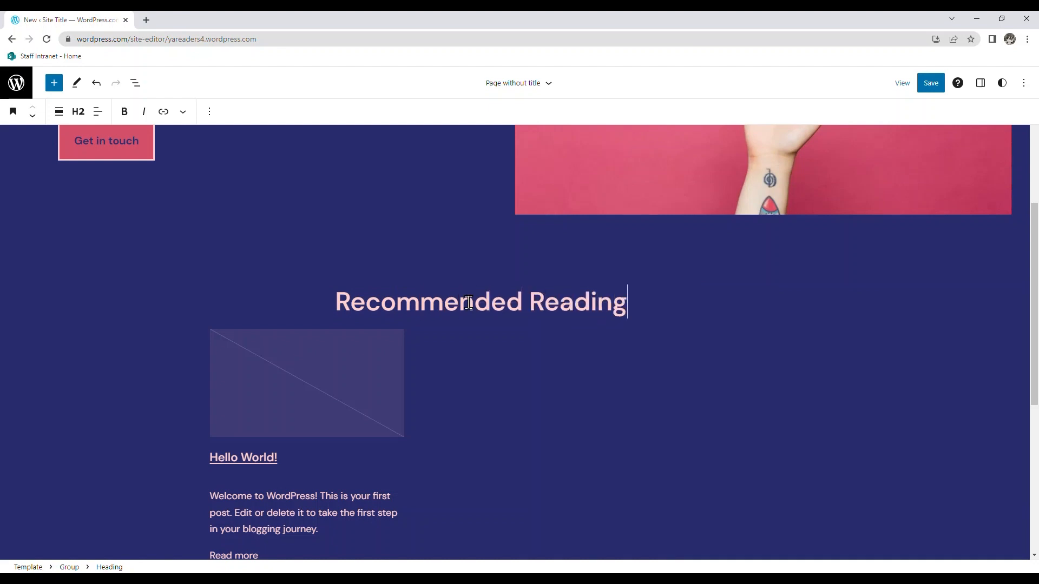
Set the alignment of the Recommended Reading heading to Wide width.
{"action": "left_click", "coordinate": [393, 313]}
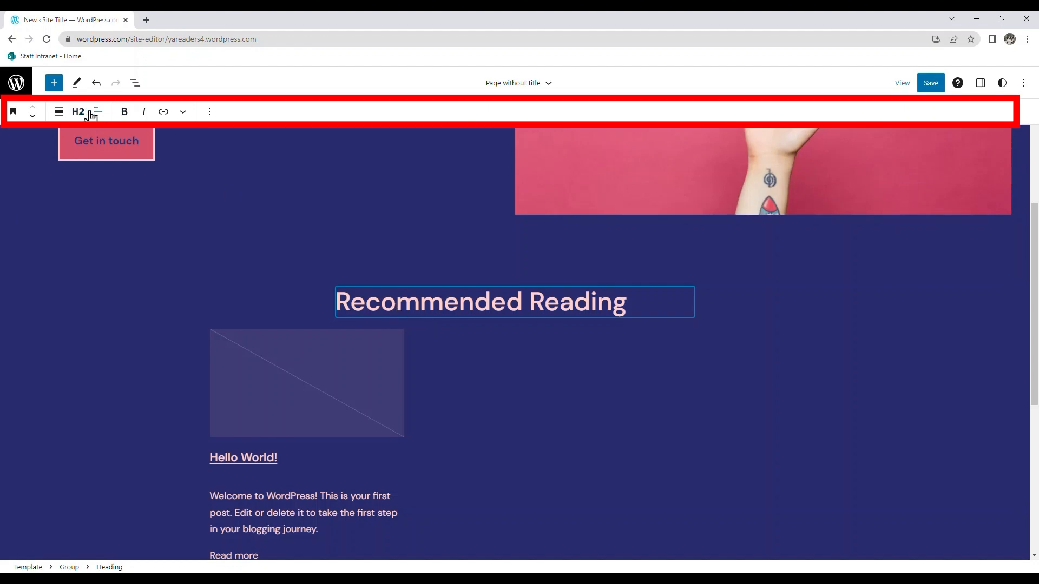
{"action": "left_click", "coordinate": [60, 113]}
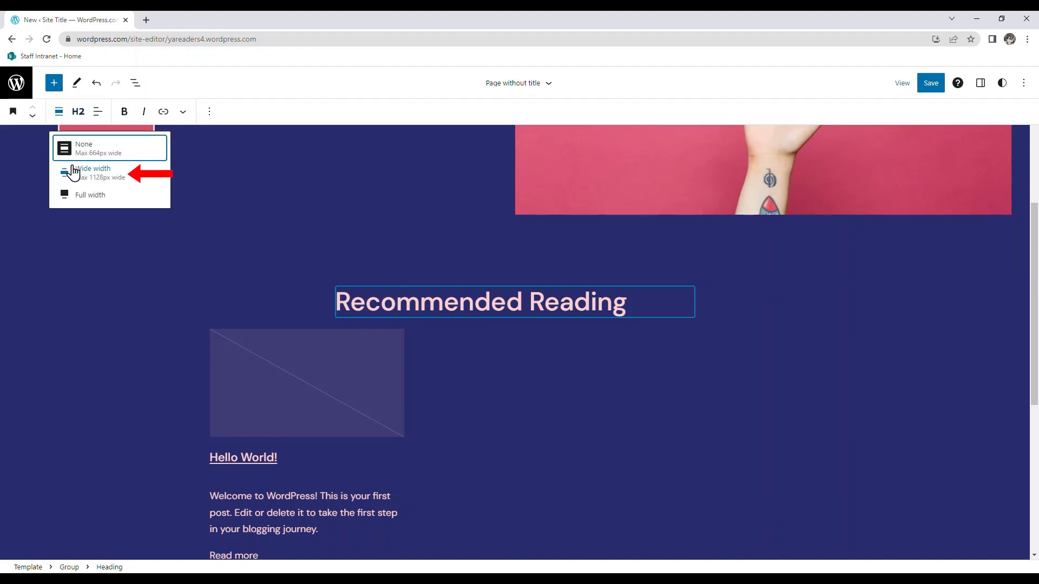
{"action": "left_click", "coordinate": [103, 172]}
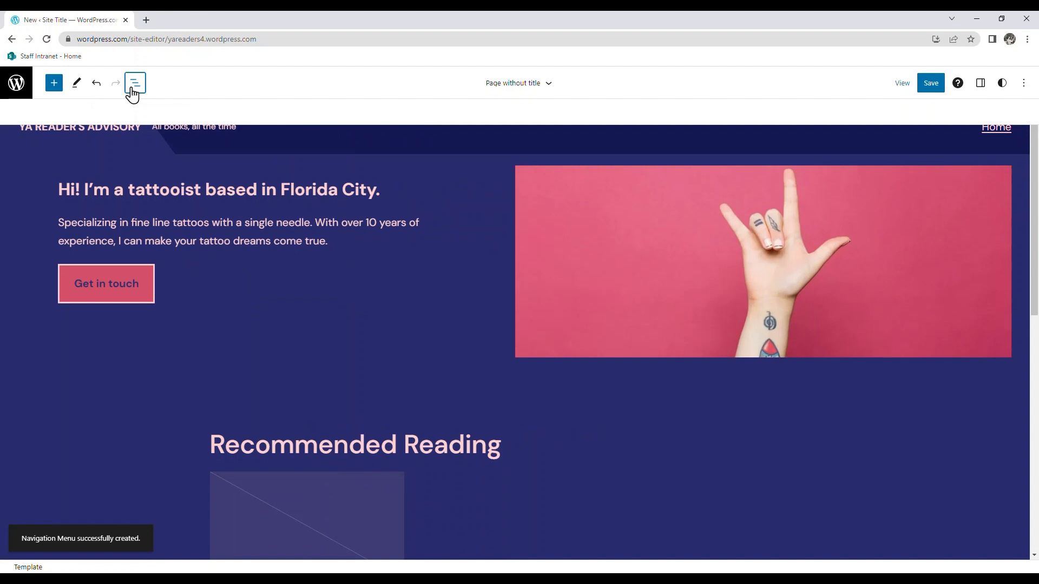
Using the Select tool, set the text color of the header row containing the site title and tagline to Luminous vivid orange.
{"action": "left_click", "coordinate": [76, 85]}
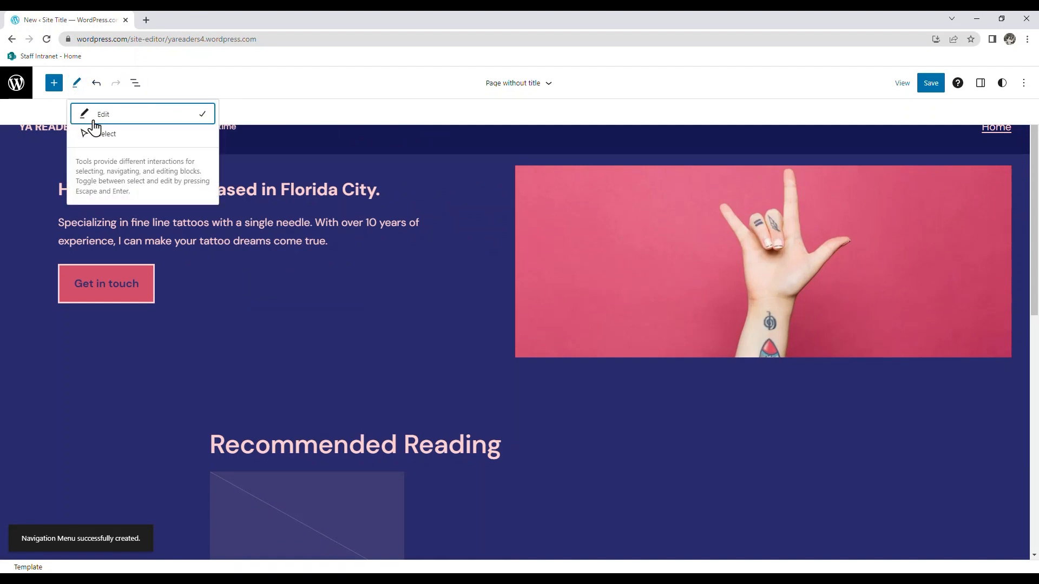
{"action": "left_click", "coordinate": [105, 136]}
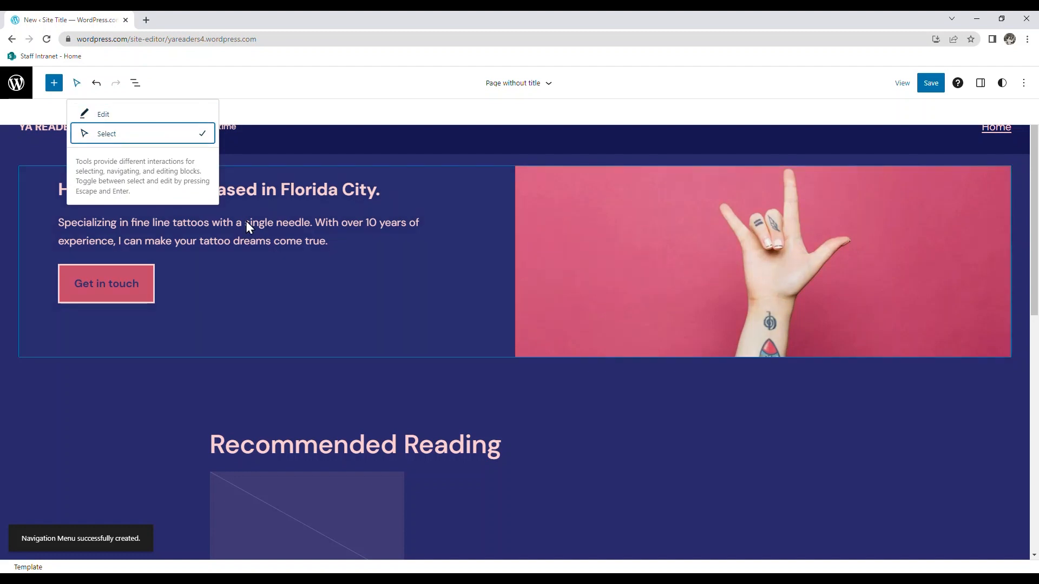
{"action": "left_click", "coordinate": [292, 146]}
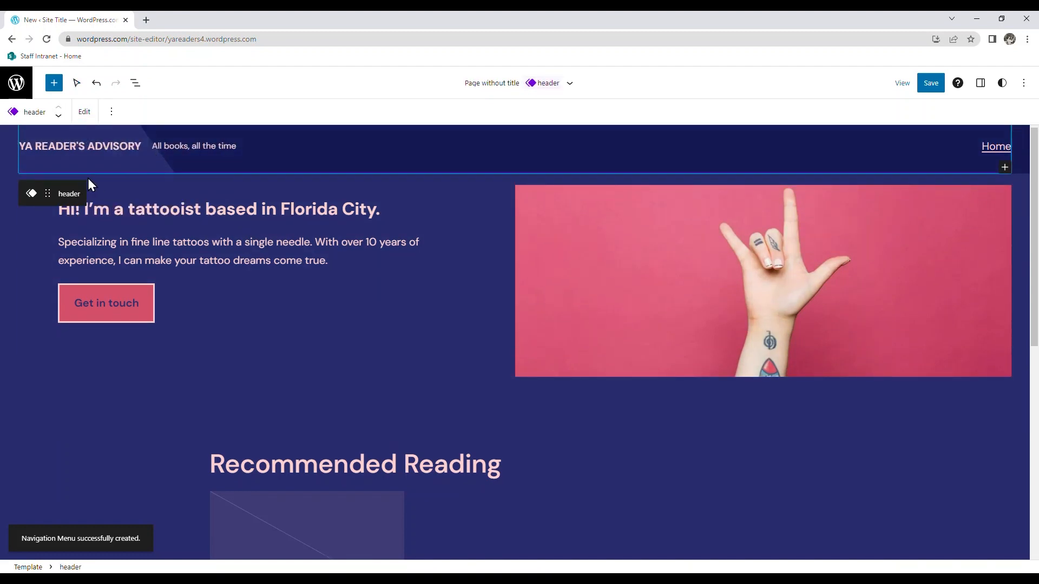
{"action": "left_click", "coordinate": [93, 145]}
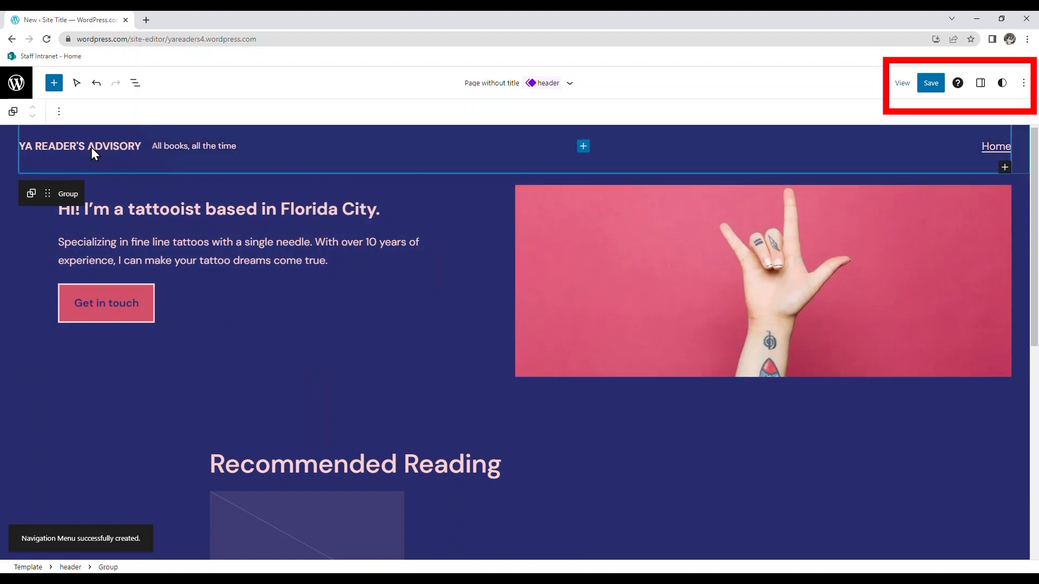
{"action": "left_click", "coordinate": [91, 147]}
{"action": "left_click", "coordinate": [92, 147]}
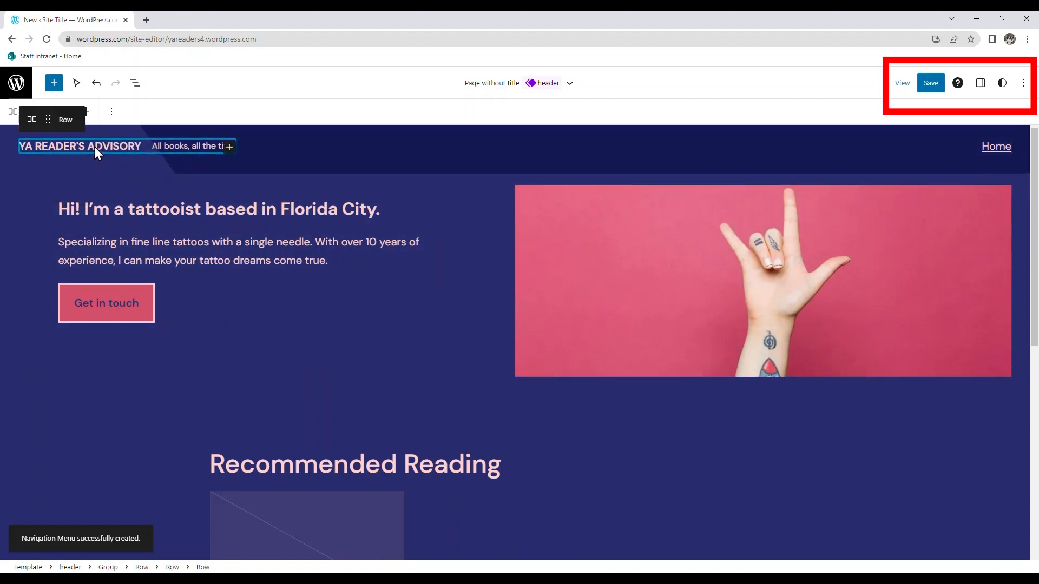
{"action": "left_click", "coordinate": [982, 86]}
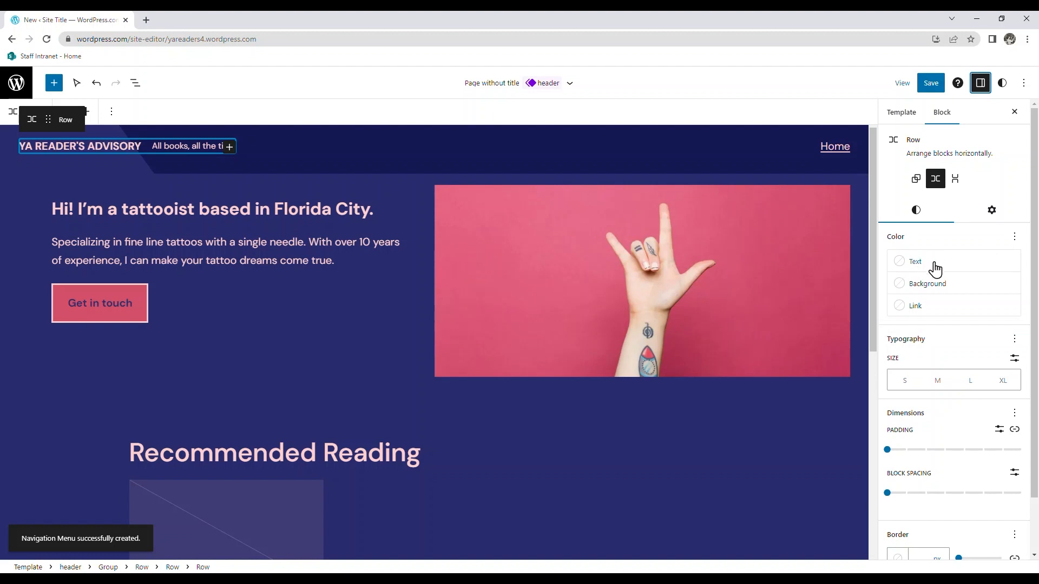
{"action": "left_click", "coordinate": [935, 269]}
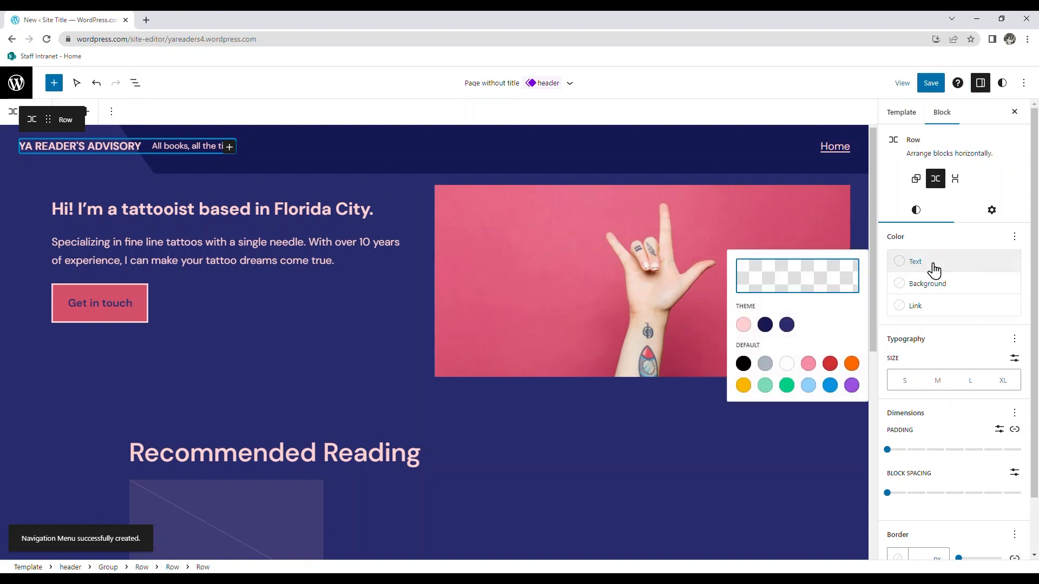
{"action": "left_click", "coordinate": [851, 364]}
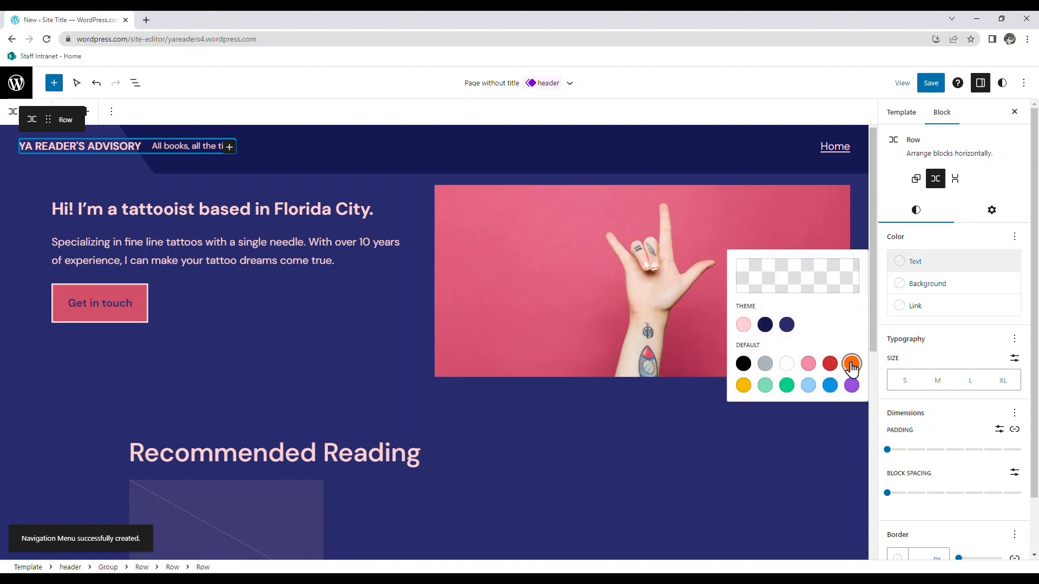
{"action": "left_click", "coordinate": [852, 365]}
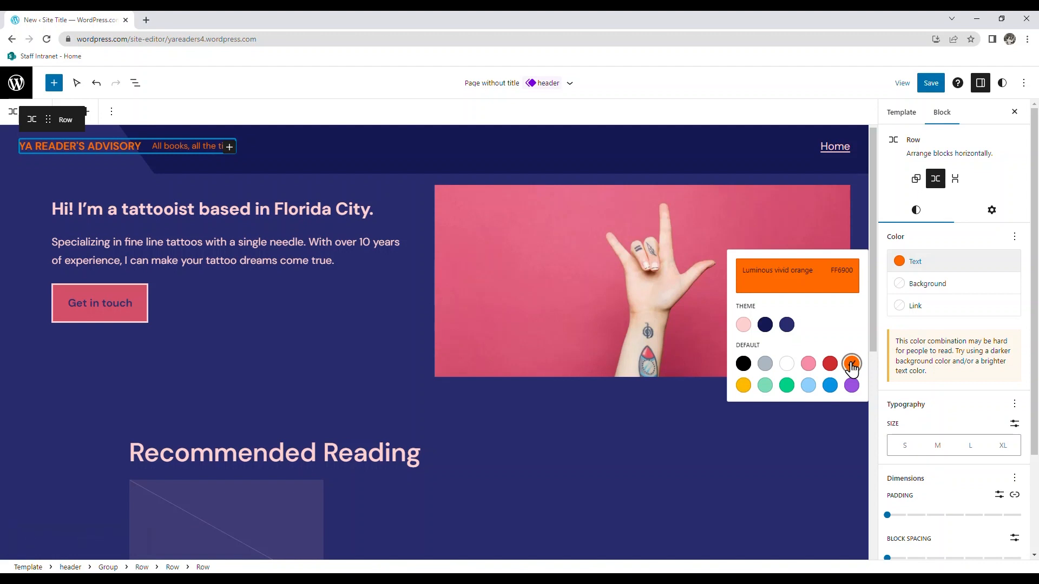
{"action": "left_click", "coordinate": [953, 416]}
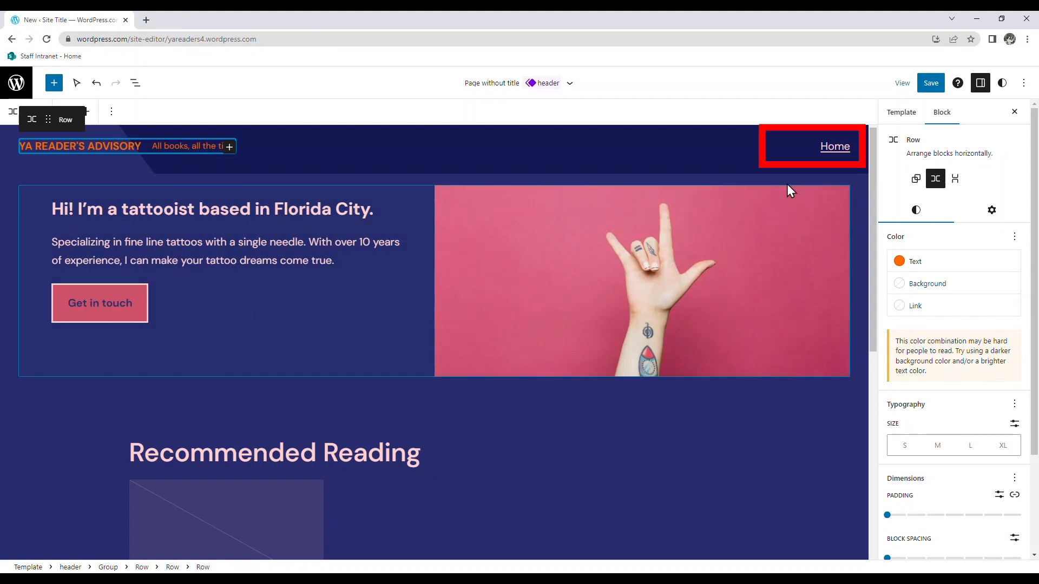
Set the text color of the header's Navigation block to Luminous vivid orange.
{"action": "left_click", "coordinate": [840, 146]}
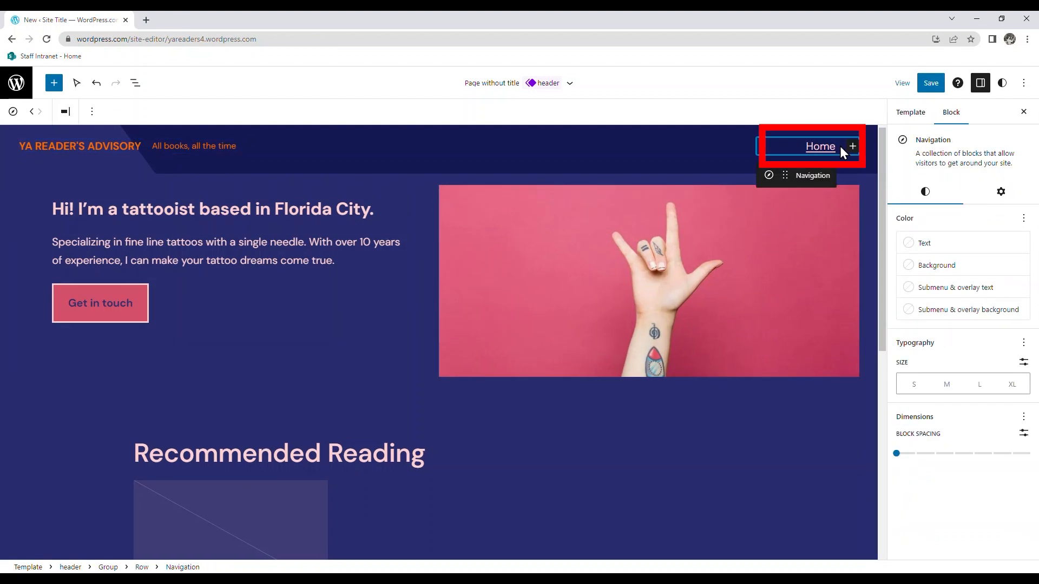
{"action": "left_click", "coordinate": [924, 243]}
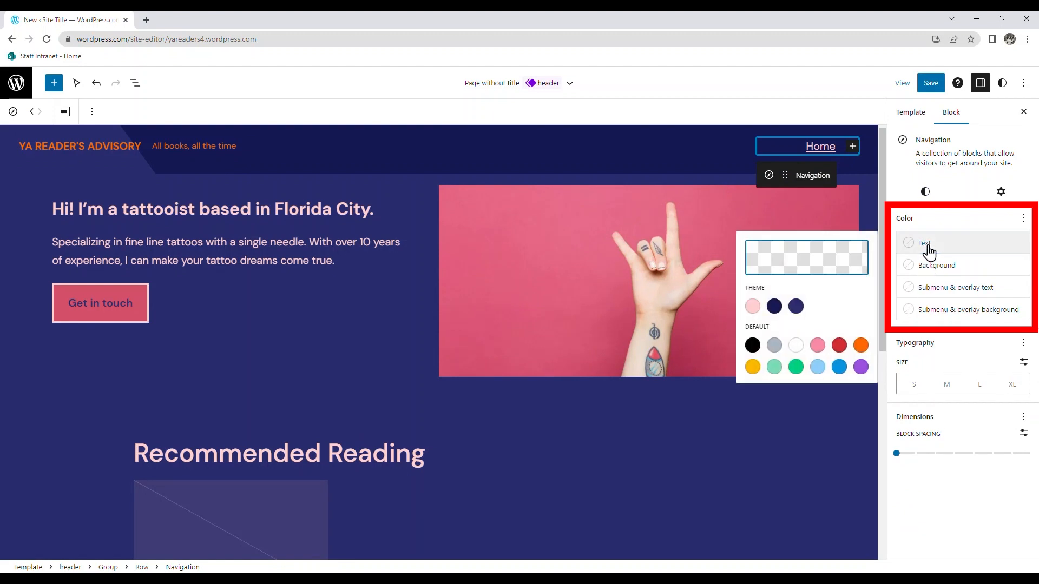
{"action": "left_click", "coordinate": [861, 346]}
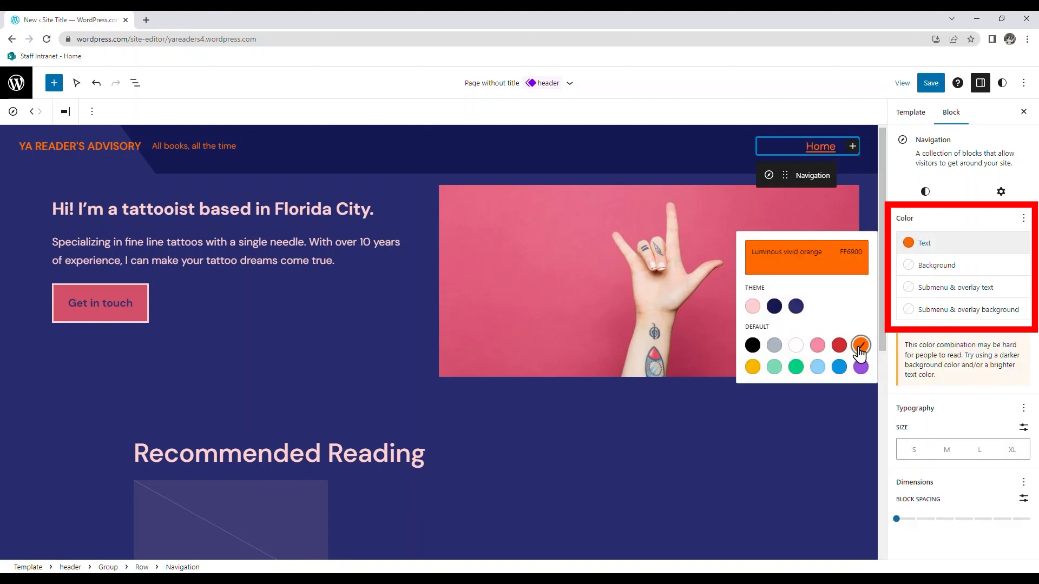
{"action": "left_click", "coordinate": [959, 229]}
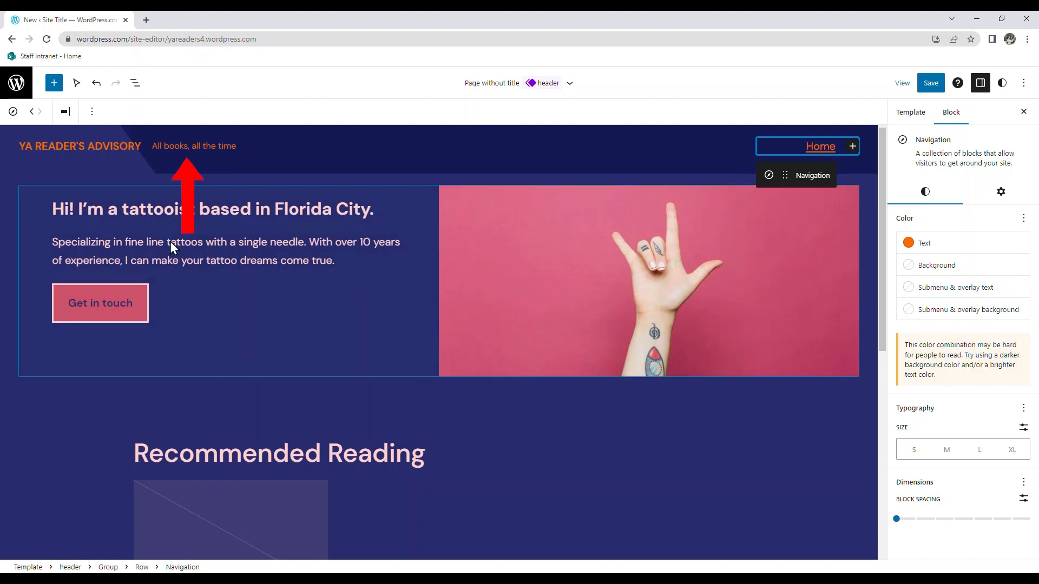
Set the text color of the Site Tagline block in the header to Light green cyan.
{"action": "left_click", "coordinate": [183, 150]}
{"action": "left_click", "coordinate": [174, 147]}
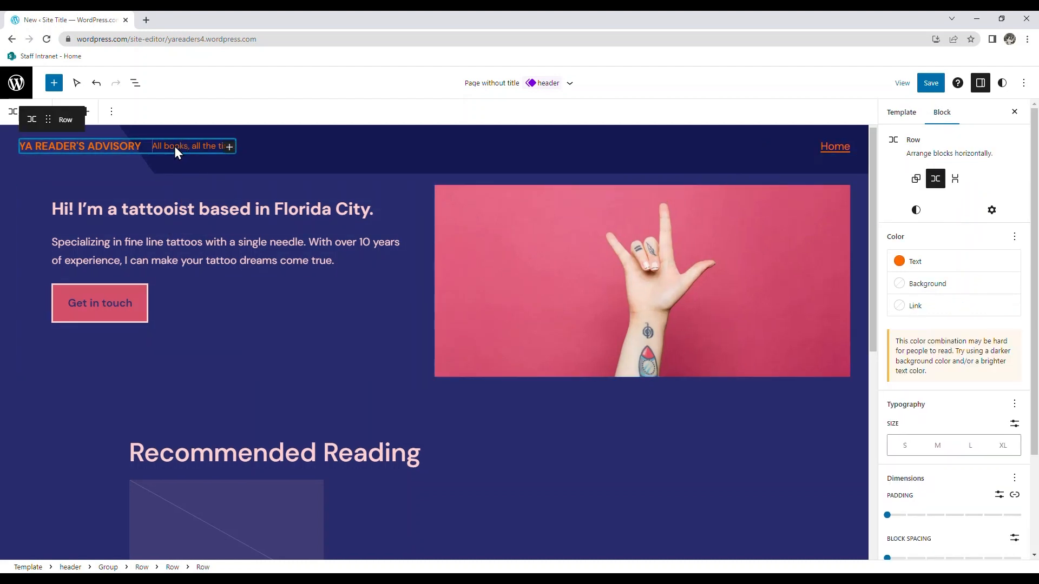
{"action": "left_click", "coordinate": [174, 146]}
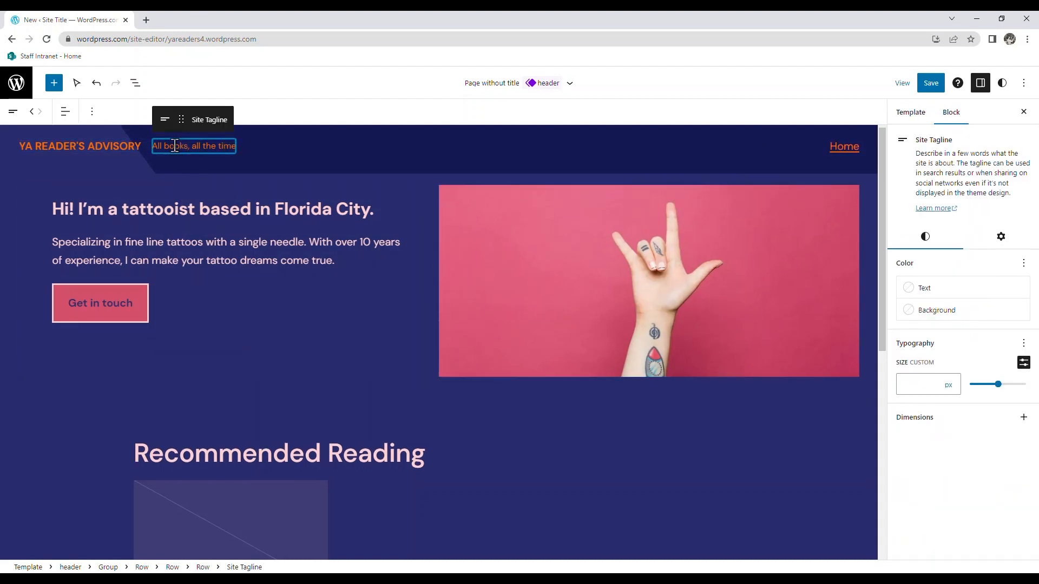
{"action": "left_click", "coordinate": [946, 290]}
{"action": "left_click", "coordinate": [775, 419]}
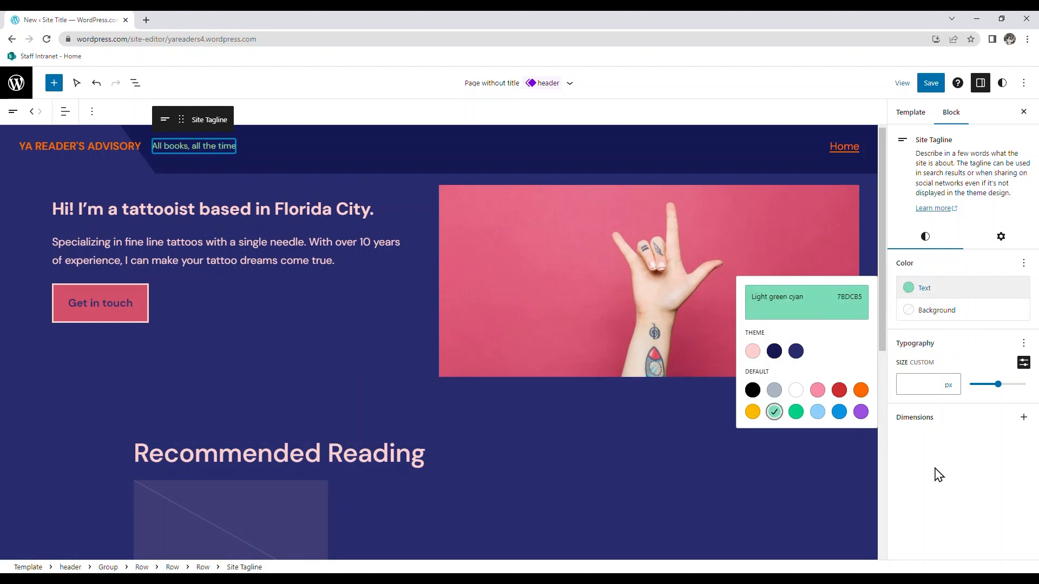
Replace the tattooist heading text in the Media & Text block with "Who We Are".
{"action": "left_click", "coordinate": [273, 211]}
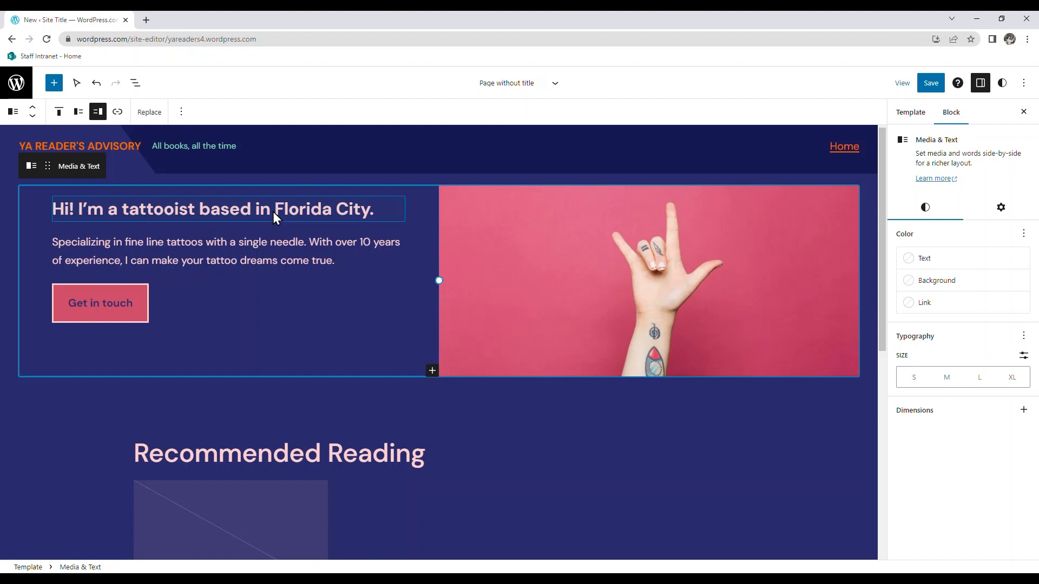
{"action": "left_click", "coordinate": [216, 215]}
{"action": "left_click", "coordinate": [198, 213]}
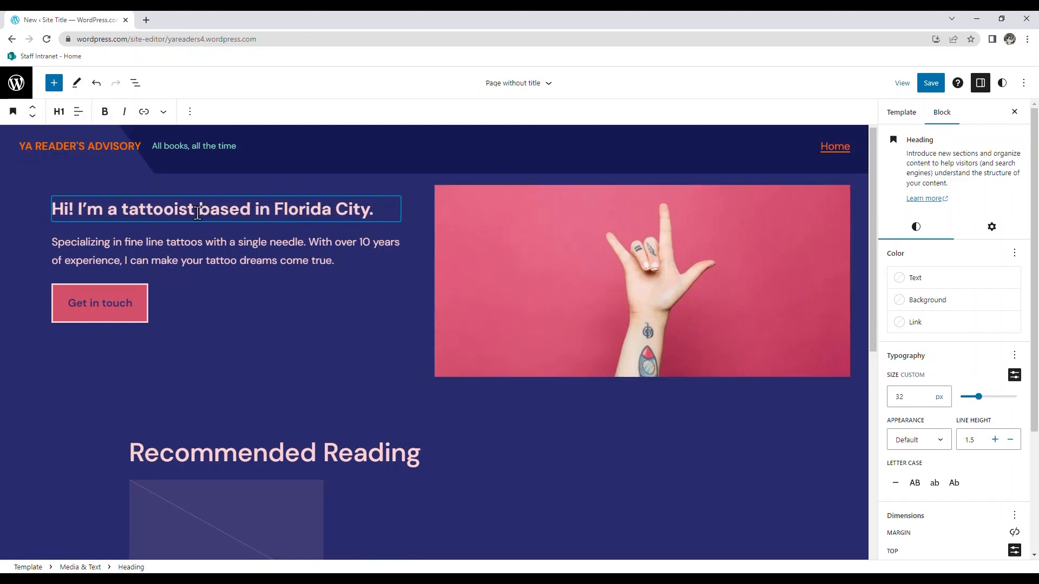
{"action": "key", "text": "BackSpace"}
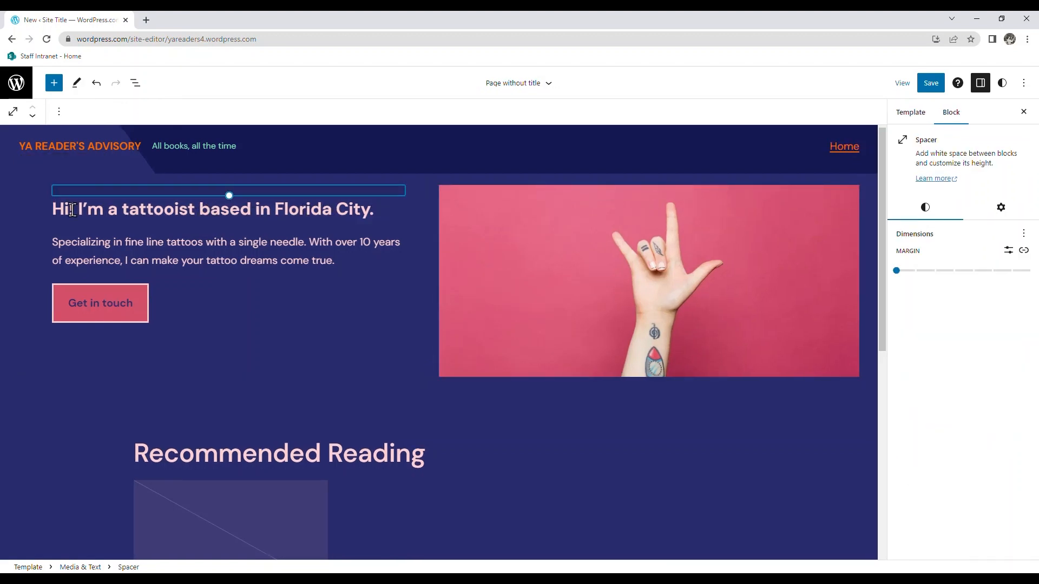
{"action": "triple_click", "coordinate": [72, 209]}
{"action": "key", "text": "Delete"}
{"action": "key", "text": "Delete"}
{"action": "key", "text": "Delete"}
{"action": "key", "text": "Delete"}
{"action": "key", "text": "Delete"}
{"action": "key", "text": "Delete"}
{"action": "key", "text": "Delete"}
{"action": "key", "text": "Delete"}
{"action": "key", "text": "Delete"}
{"action": "key", "text": "Delete"}
{"action": "key", "text": "Delete"}
{"action": "key", "text": "Delete"}
{"action": "key", "text": "Delete"}
{"action": "key", "text": "Delete"}
{"action": "key", "text": "Delete"}
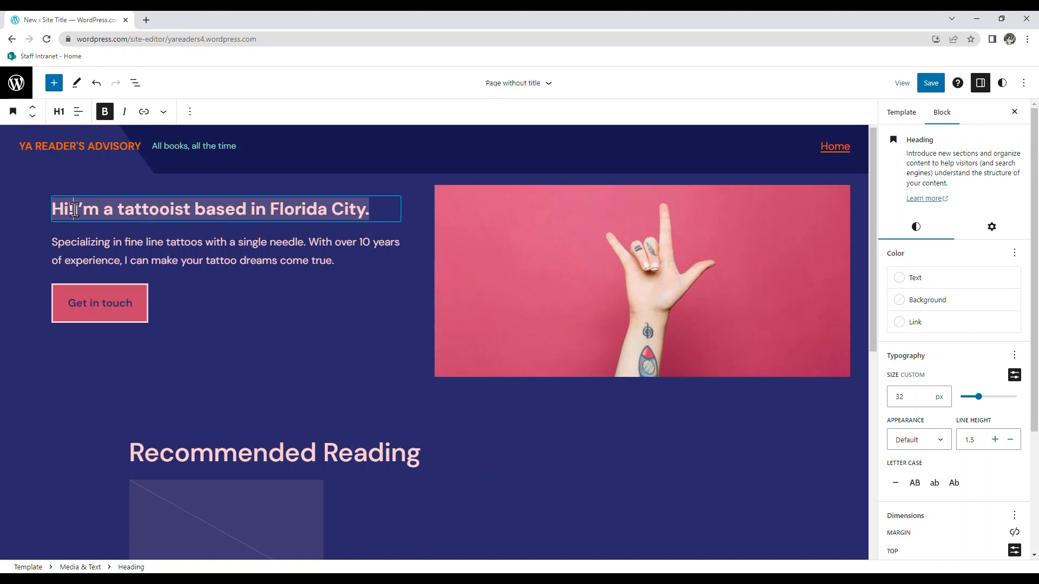
{"action": "key", "text": "BackSpace"}
{"action": "key", "text": "BackSpace"}
{"action": "key", "text": "BackSpace"}
{"action": "key", "text": "Delete"}
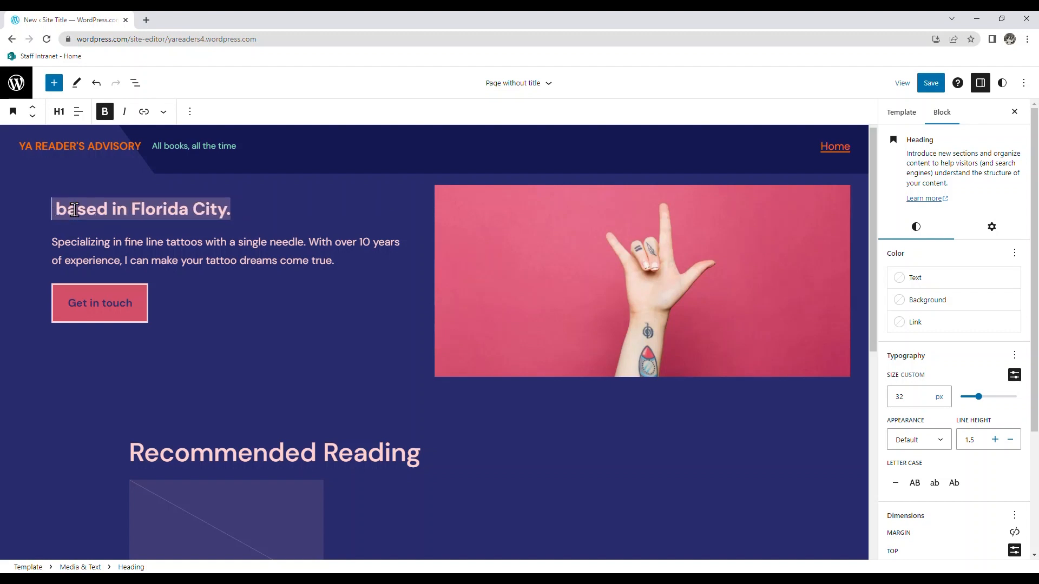
{"action": "key", "text": "Delete"}
{"action": "key", "text": "Delete"}
{"action": "key", "text": "Delete"}
{"action": "key", "text": "Delete"}
{"action": "key", "text": "Delete"}
{"action": "key", "text": "Delete"}
{"action": "key", "text": "Delete"}
{"action": "key", "text": "Delete"}
{"action": "key", "text": "Delete"}
{"action": "key", "text": "Delete"}
{"action": "key", "text": "Delete"}
{"action": "key", "text": "Delete"}
{"action": "key", "text": "Delete"}
{"action": "key", "text": "Delete"}
{"action": "key", "text": "Delete"}
{"action": "key", "text": "Delete"}
{"action": "key", "text": "Delete"}
{"action": "key", "text": "Delete"}
{"action": "key", "text": "Delete"}
{"action": "key", "text": "Delete"}
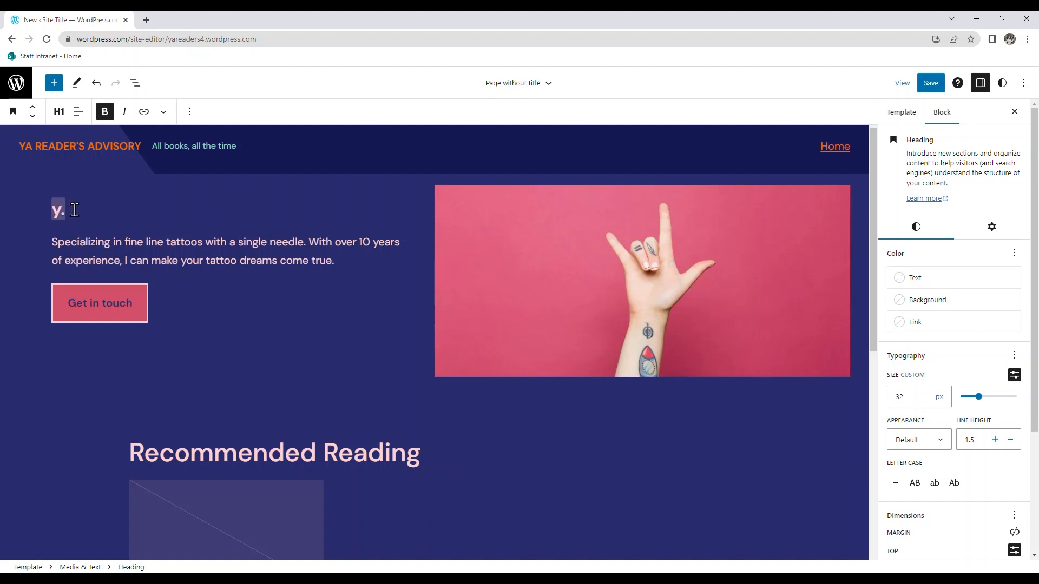
{"action": "type", "text": "Who"}
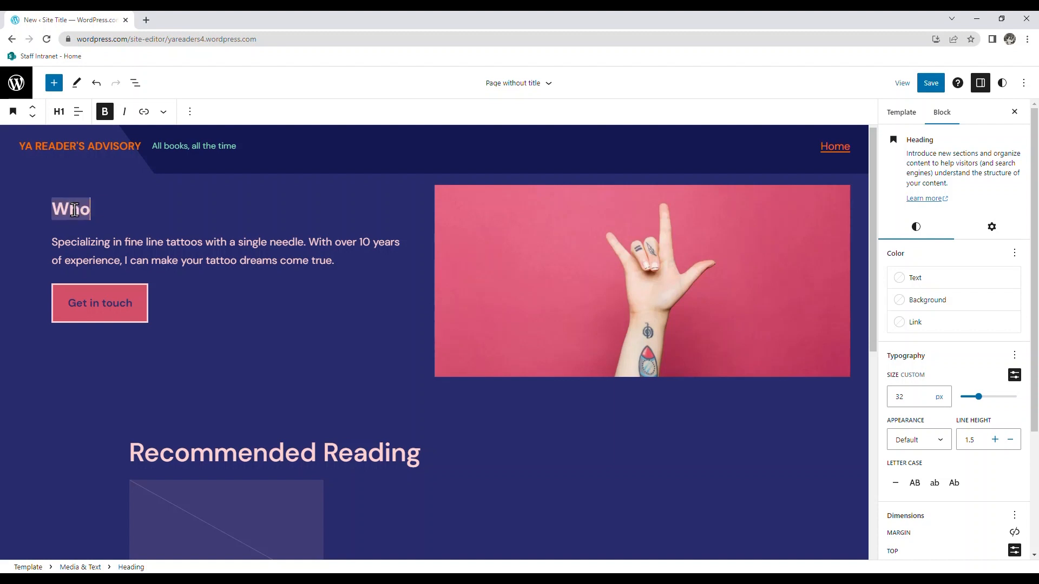
{"action": "type", "text": " we A"}
{"action": "key", "text": "BackSpace"}
{"action": "key", "text": "BackSpace"}
{"action": "key", "text": "BackSpace"}
{"action": "key", "text": "BackSpace"}
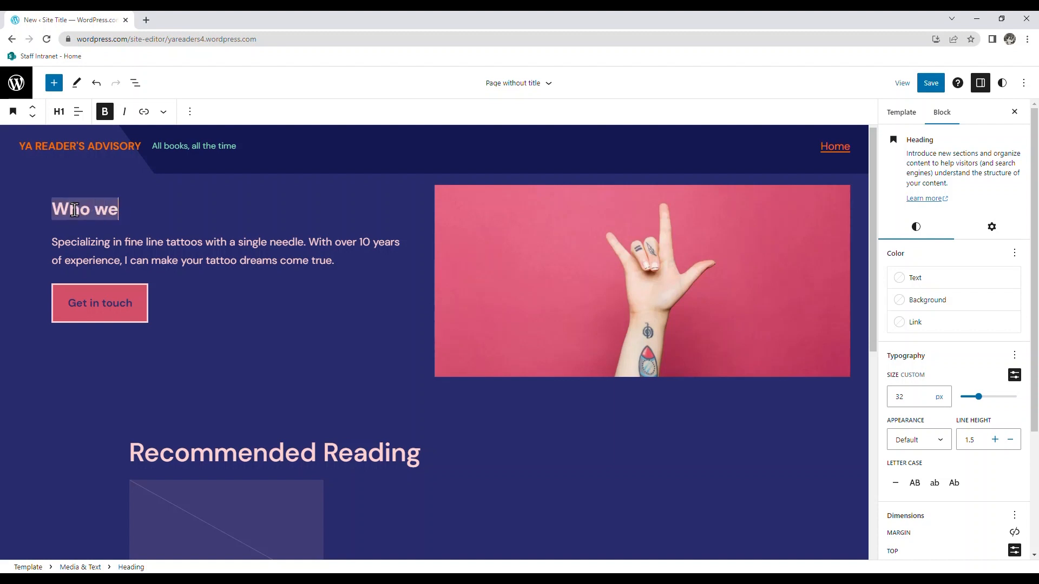
{"action": "type", "text": "We Are"}
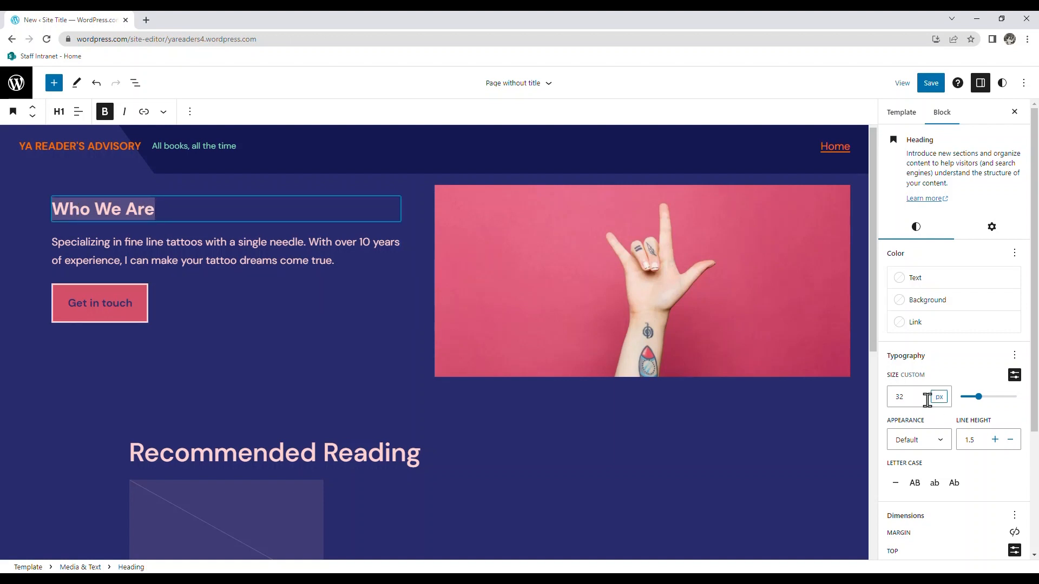
Set the Who We Are heading's text color to Luminous vivid orange and the paragraph below it to Light green cyan.
{"action": "left_click", "coordinate": [912, 280]}
{"action": "left_click", "coordinate": [851, 380]}
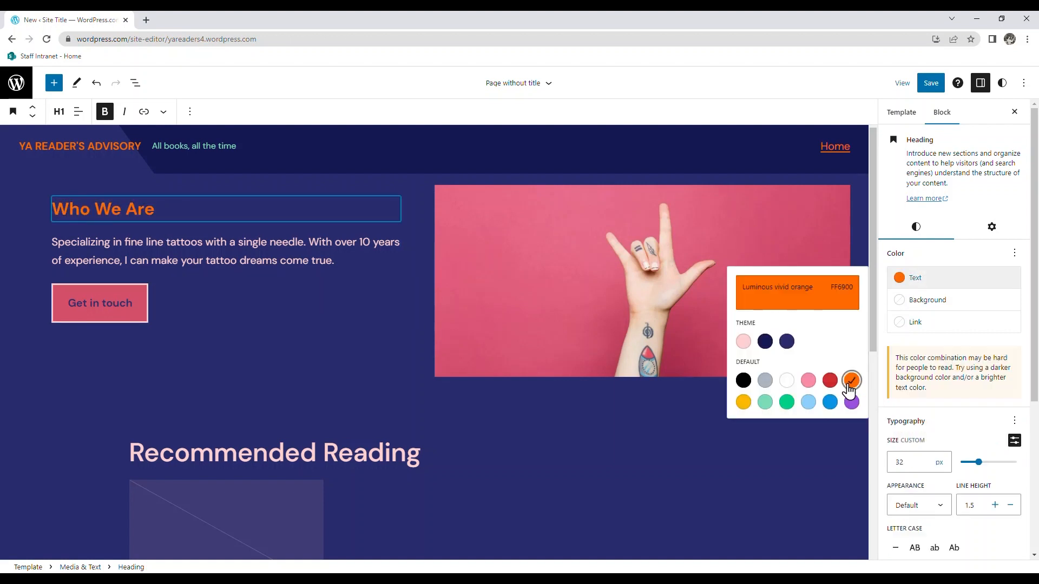
{"action": "left_click", "coordinate": [278, 257]}
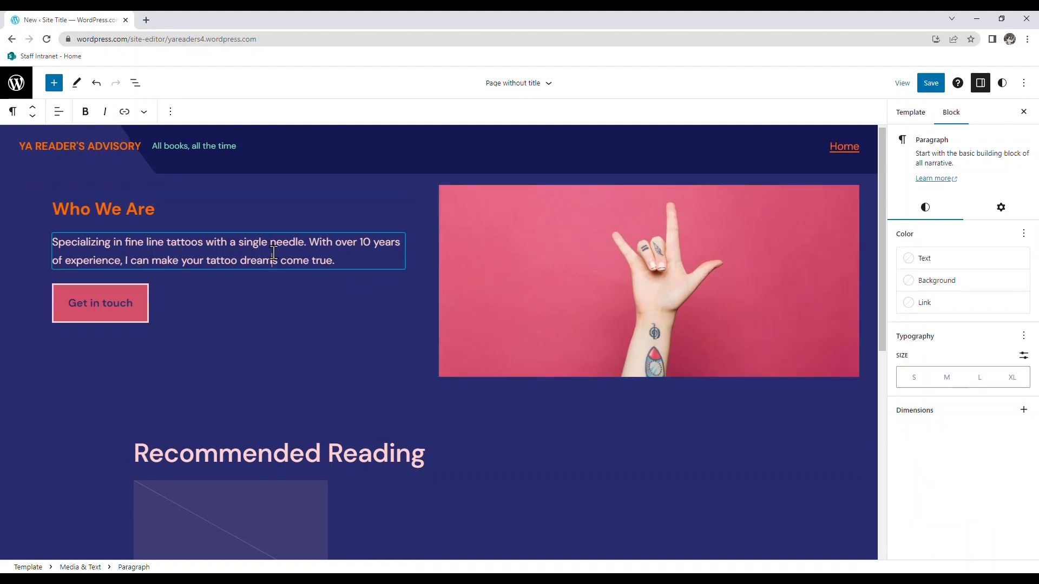
{"action": "left_click", "coordinate": [951, 262]}
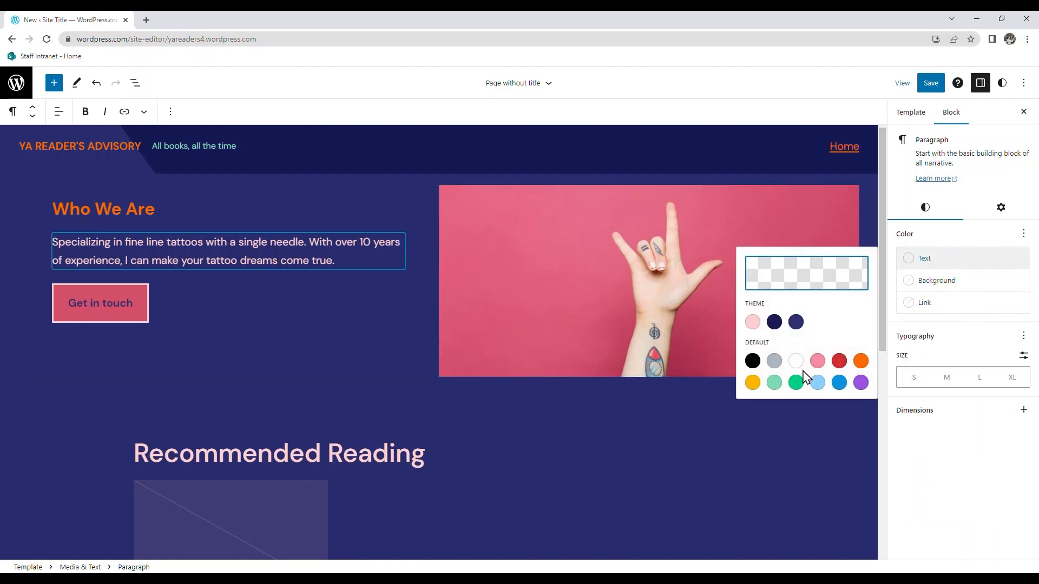
{"action": "left_click", "coordinate": [774, 383]}
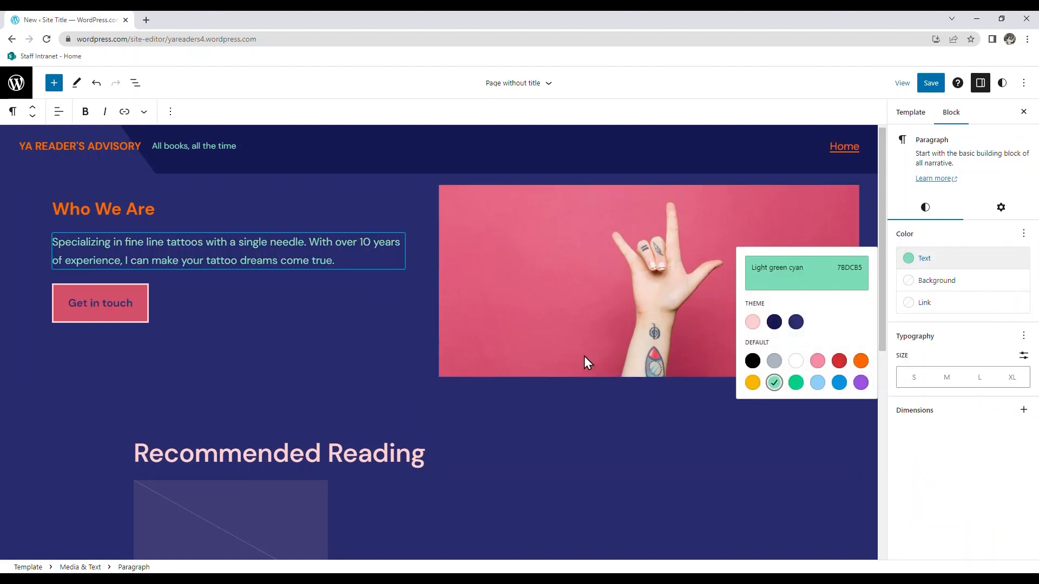
Give the Get in touch button a purple background and white text.
{"action": "left_click", "coordinate": [137, 318]}
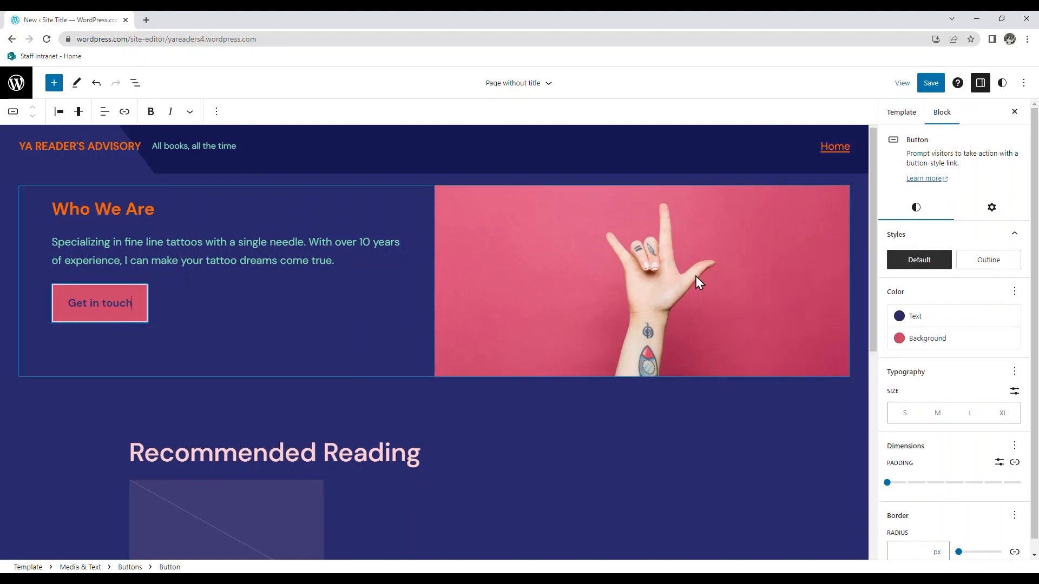
{"action": "left_click", "coordinate": [939, 342]}
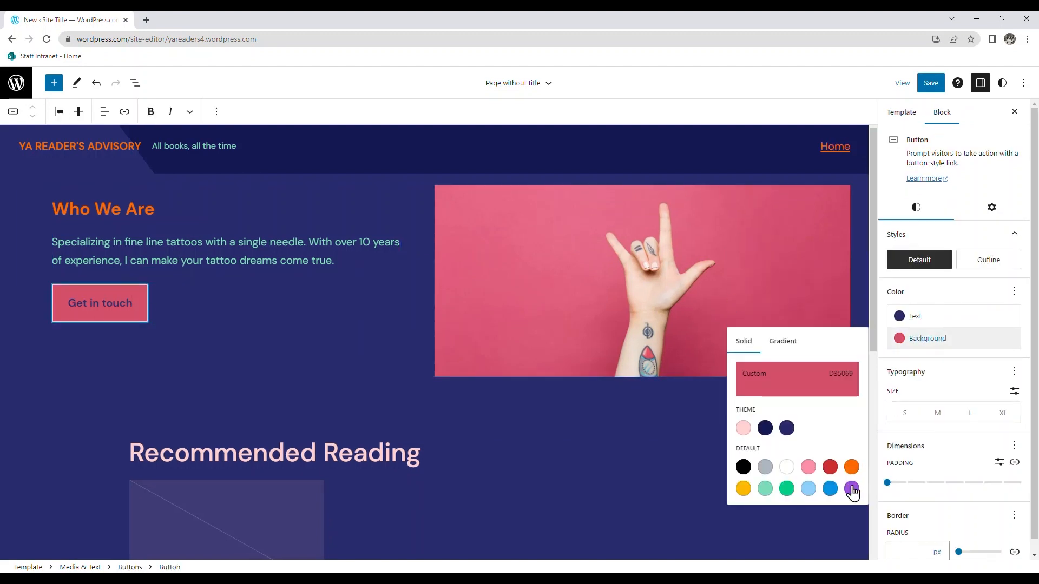
{"action": "left_click", "coordinate": [852, 488]}
{"action": "left_click", "coordinate": [967, 320]}
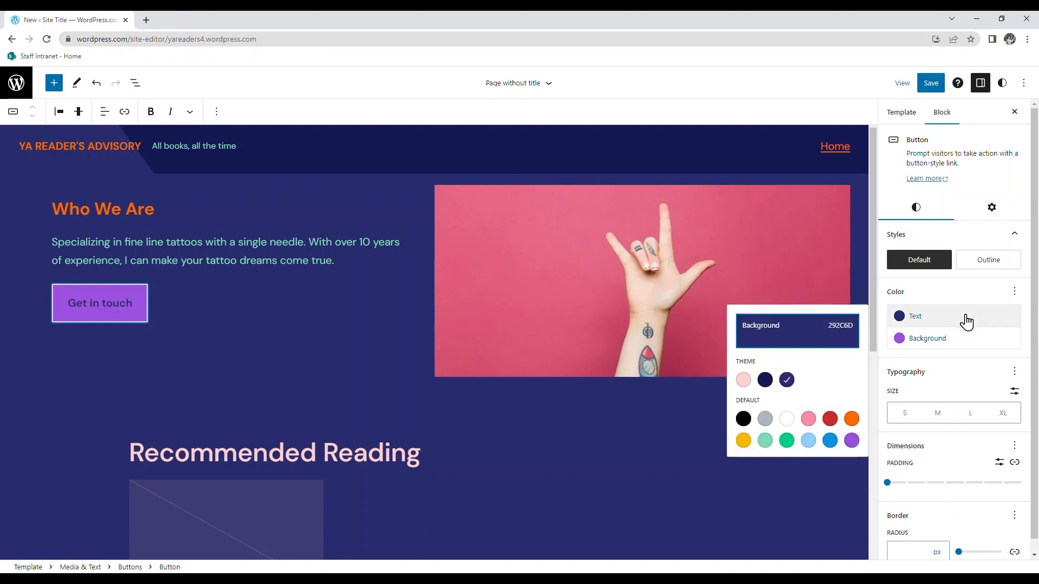
{"action": "left_click", "coordinate": [786, 422]}
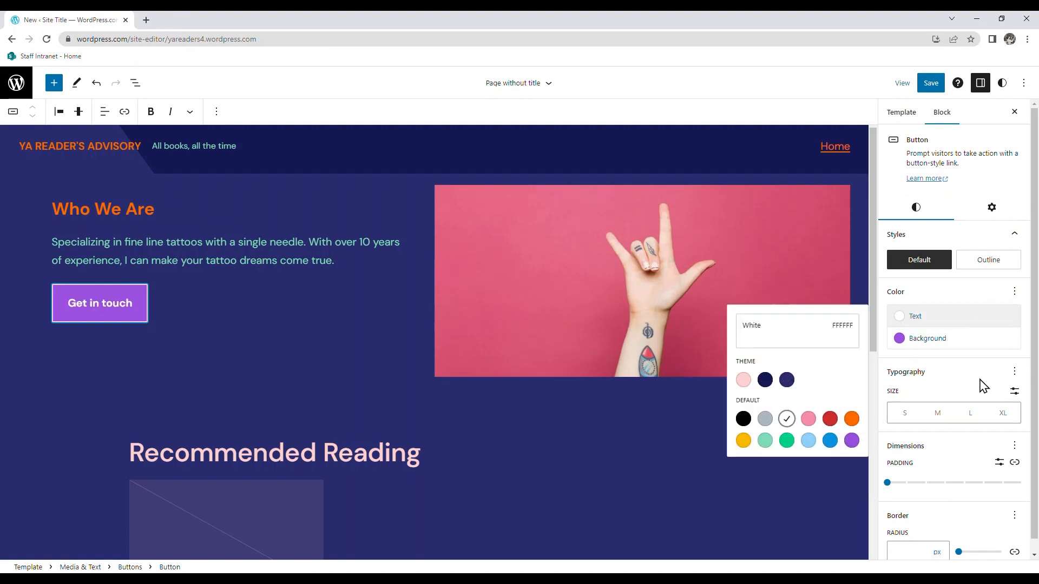
{"action": "left_click", "coordinate": [969, 291]}
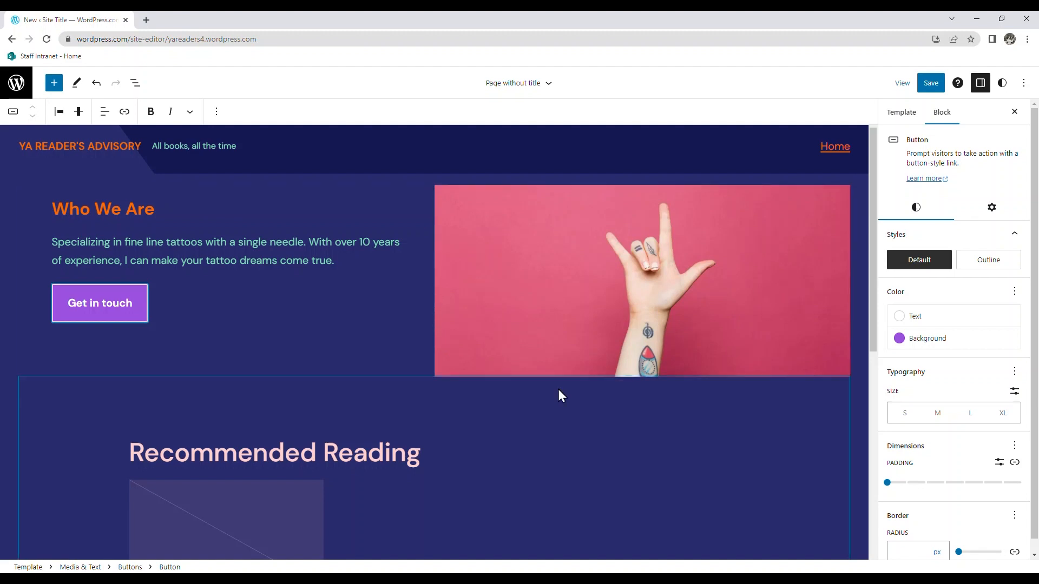
Set the text color of the Recommended Reading heading to Luminous vivid orange.
{"action": "left_click", "coordinate": [351, 465]}
{"action": "left_click", "coordinate": [952, 287]}
{"action": "left_click", "coordinate": [851, 380]}
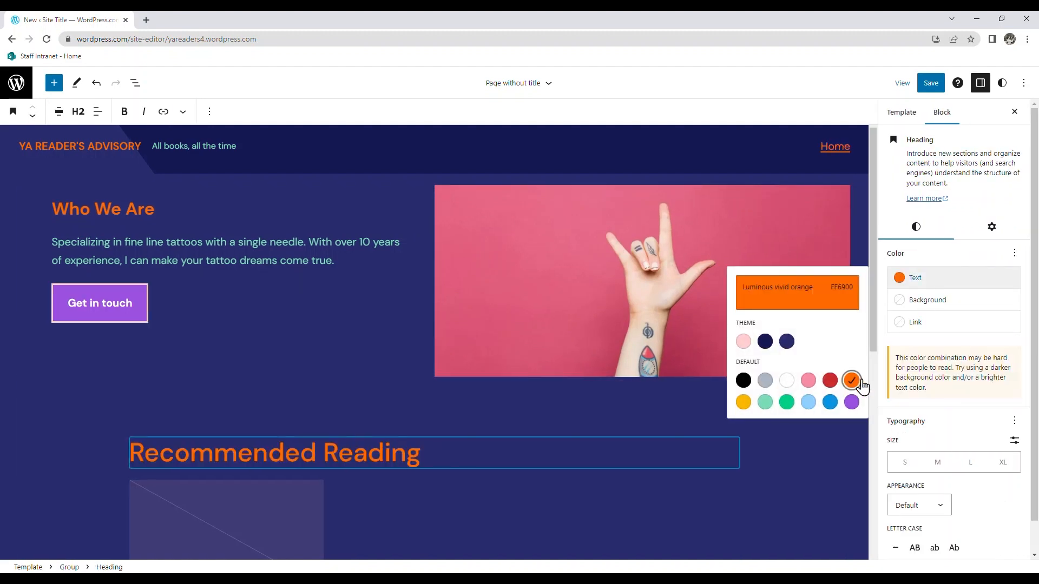
Set the text color of the Hello World! post title in the Query Loop to Light green cyan.
{"action": "scroll", "coordinate": [109, 437], "scroll_direction": "down", "scroll_amount": 4}
{"action": "left_click", "coordinate": [156, 397]}
{"action": "left_click", "coordinate": [941, 246]}
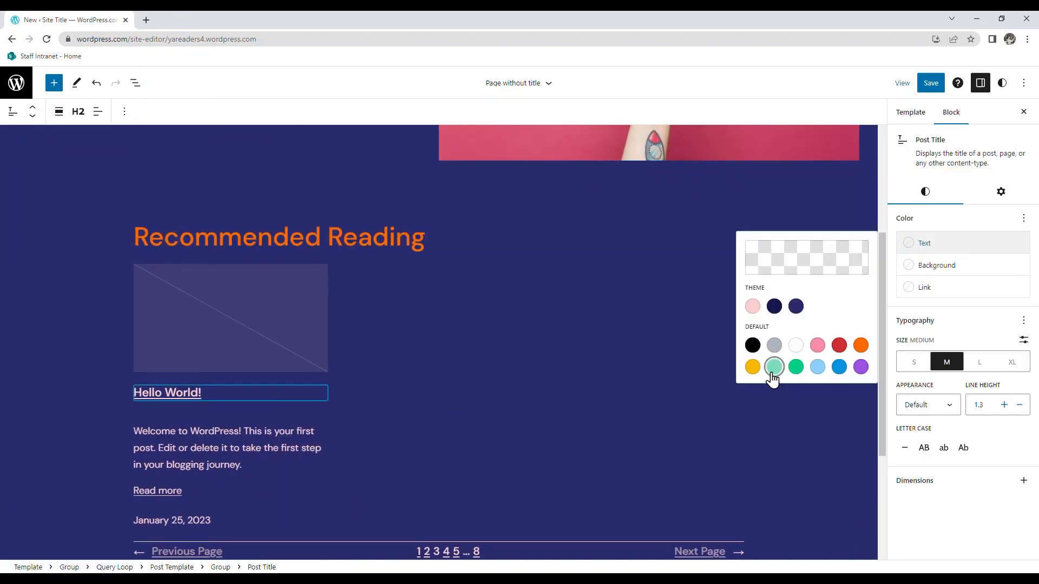
{"action": "left_click", "coordinate": [772, 368]}
Color the post excerpt's text Light green cyan and its Read more link Luminous vivid orange.
{"action": "left_click", "coordinate": [236, 449]}
{"action": "left_click", "coordinate": [924, 233]}
{"action": "left_click", "coordinate": [775, 356]}
{"action": "left_click", "coordinate": [924, 278]}
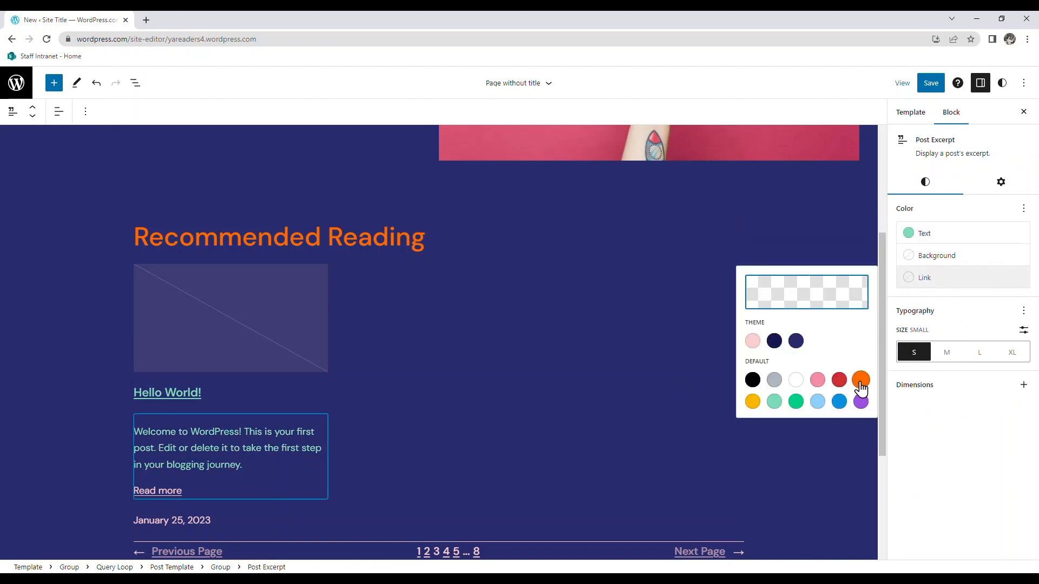
{"action": "left_click", "coordinate": [861, 380]}
Set the text color of the post date below the excerpt to Luminous vivid orange.
{"action": "left_click", "coordinate": [186, 535]}
{"action": "left_click", "coordinate": [925, 233]}
{"action": "left_click", "coordinate": [860, 380]}
Set both the text and link colors of the Pagination block below the posts to Luminous vivid orange.
{"action": "scroll", "coordinate": [385, 437], "scroll_direction": "down", "scroll_amount": 2}
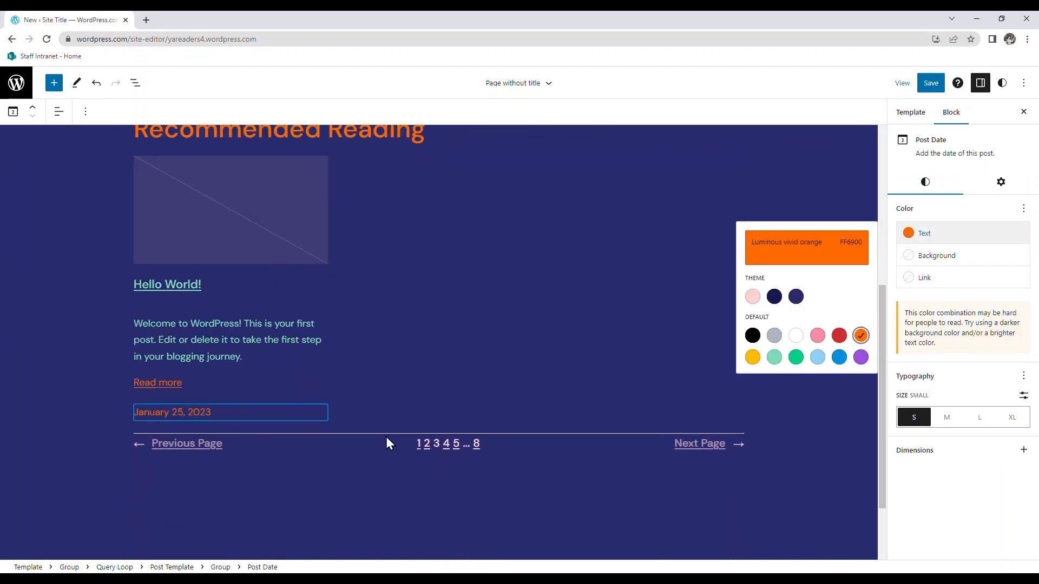
{"action": "left_click", "coordinate": [433, 443]}
{"action": "left_click", "coordinate": [207, 445]}
{"action": "left_click", "coordinate": [921, 243]}
{"action": "left_click", "coordinate": [227, 436]}
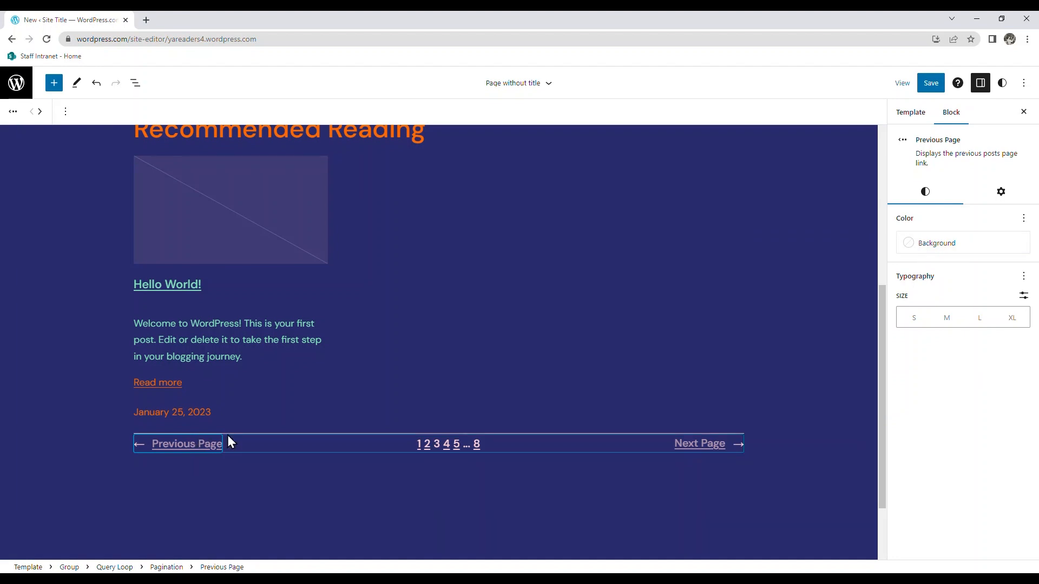
{"action": "left_click", "coordinate": [228, 435]}
{"action": "left_click", "coordinate": [937, 269]}
{"action": "left_click", "coordinate": [860, 369]}
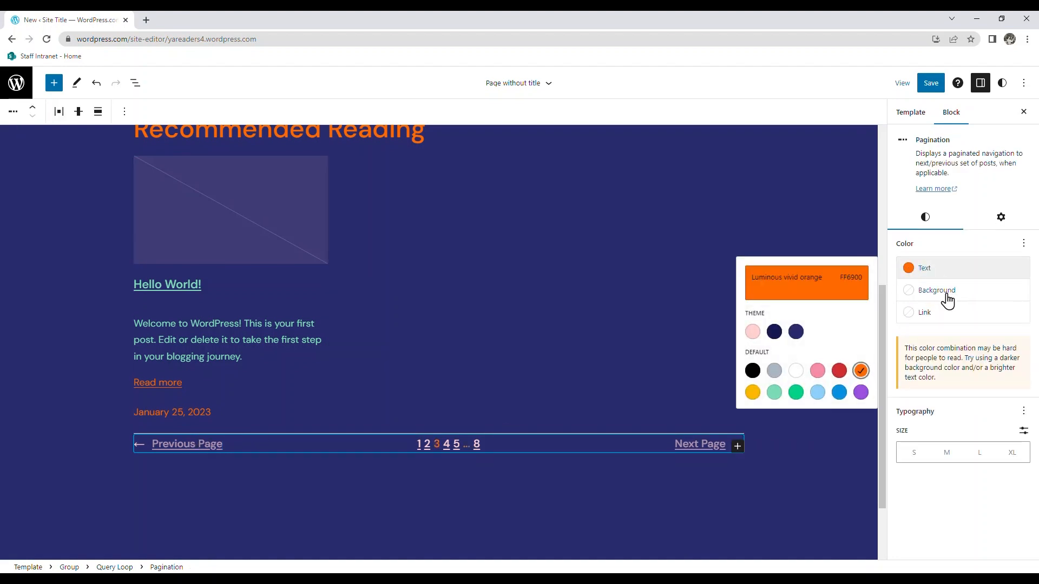
{"action": "left_click", "coordinate": [924, 312]}
{"action": "left_click", "coordinate": [860, 423]}
{"action": "left_click", "coordinate": [765, 486]}
Color the footer's Proudly Powered by WordPress paragraph Light green cyan and its link Luminous vivid orange.
{"action": "scroll", "coordinate": [764, 486], "scroll_direction": "down", "scroll_amount": 1}
{"action": "left_click", "coordinate": [624, 378]}
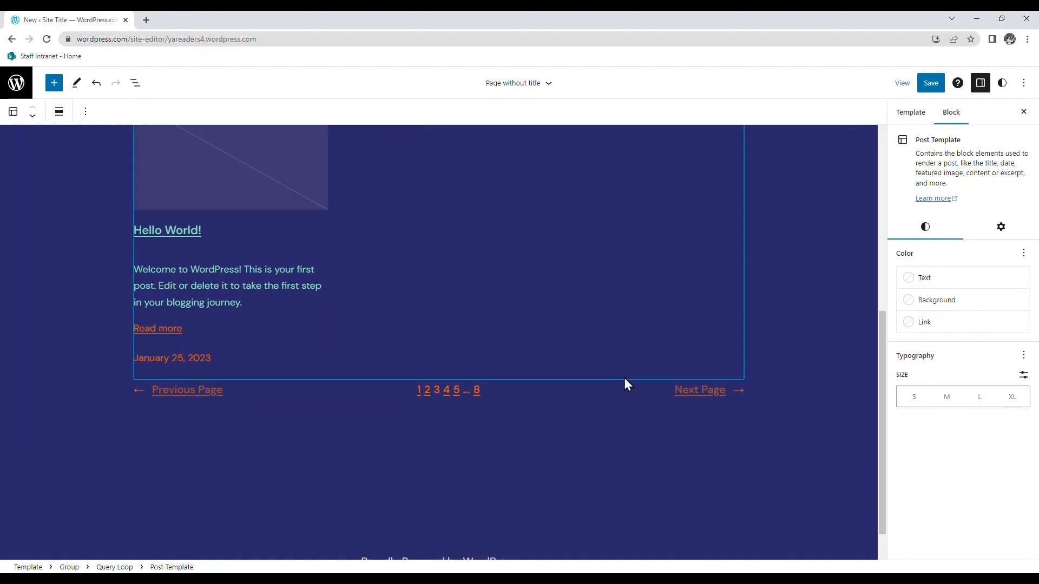
{"action": "scroll", "coordinate": [696, 360], "scroll_direction": "down", "scroll_amount": 1}
{"action": "left_click", "coordinate": [449, 491]}
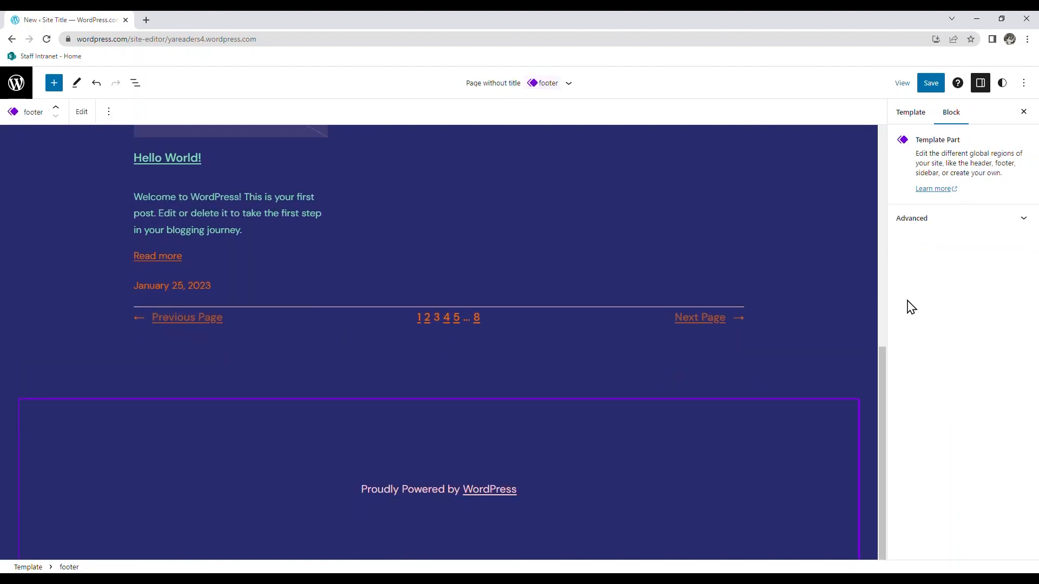
{"action": "left_click", "coordinate": [934, 218]}
{"action": "left_click", "coordinate": [430, 490]}
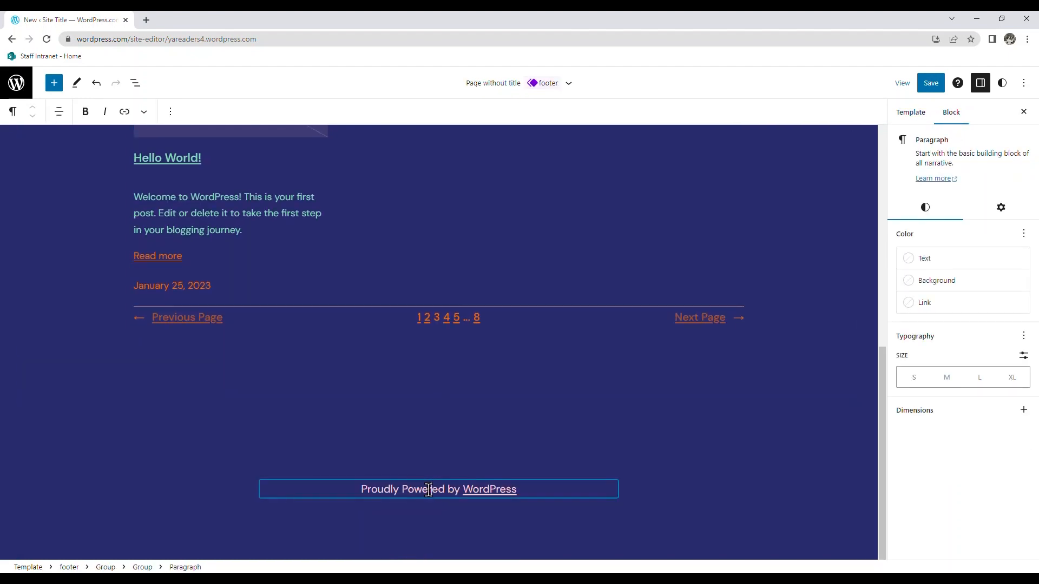
{"action": "left_click", "coordinate": [939, 261]}
{"action": "left_click", "coordinate": [775, 383]}
{"action": "left_click", "coordinate": [924, 303]}
{"action": "left_click", "coordinate": [861, 403]}
{"action": "left_click", "coordinate": [865, 423]}
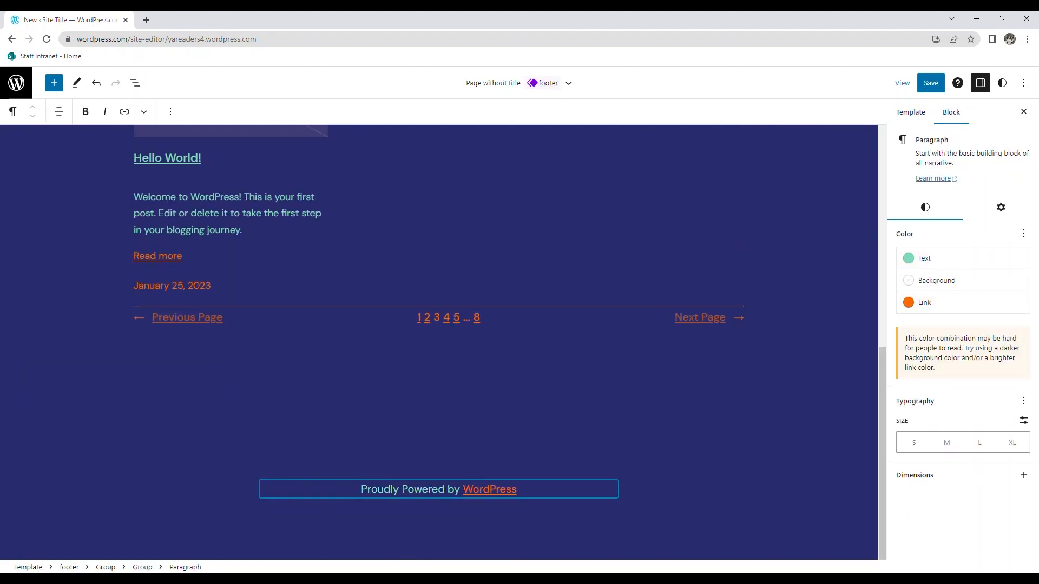
Start replacing the Media & Text block's image and search Pexels Free Photos for "books".
{"action": "left_click_drag", "start_coordinate": [882, 422], "coordinate": [898, 278]}
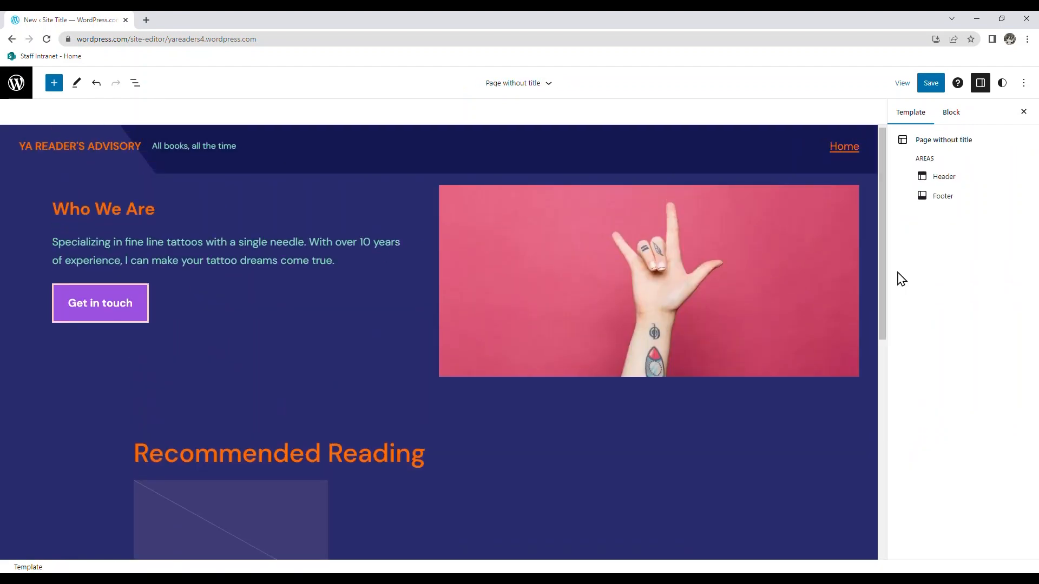
{"action": "left_click", "coordinate": [578, 282]}
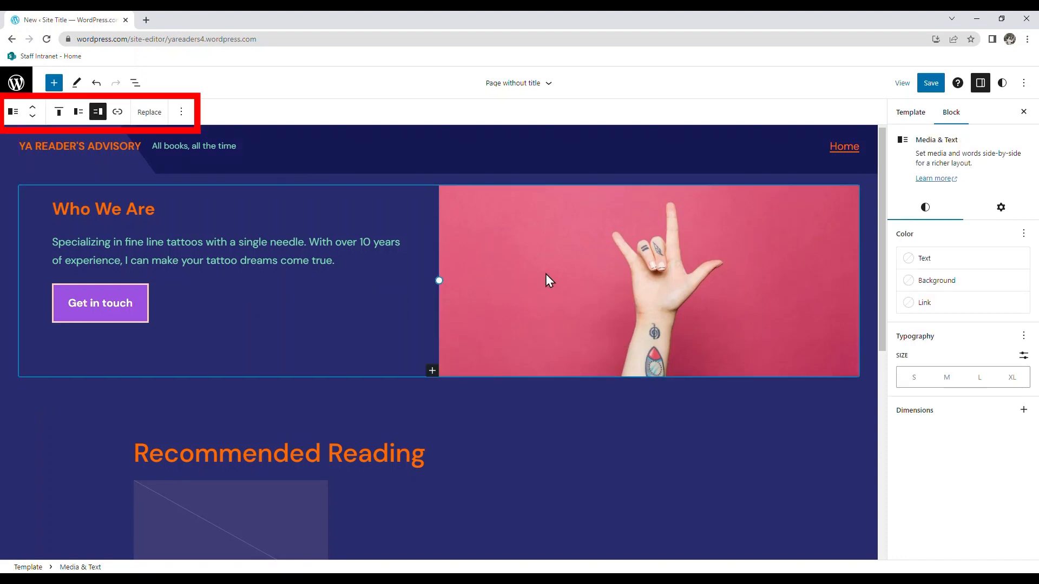
{"action": "left_click", "coordinate": [146, 125]}
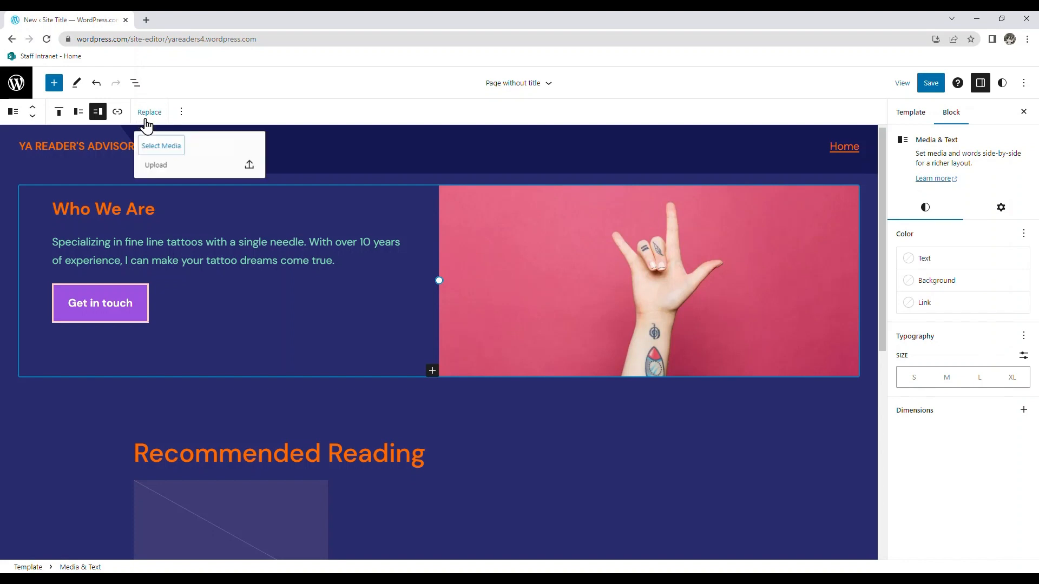
{"action": "left_click", "coordinate": [150, 158]}
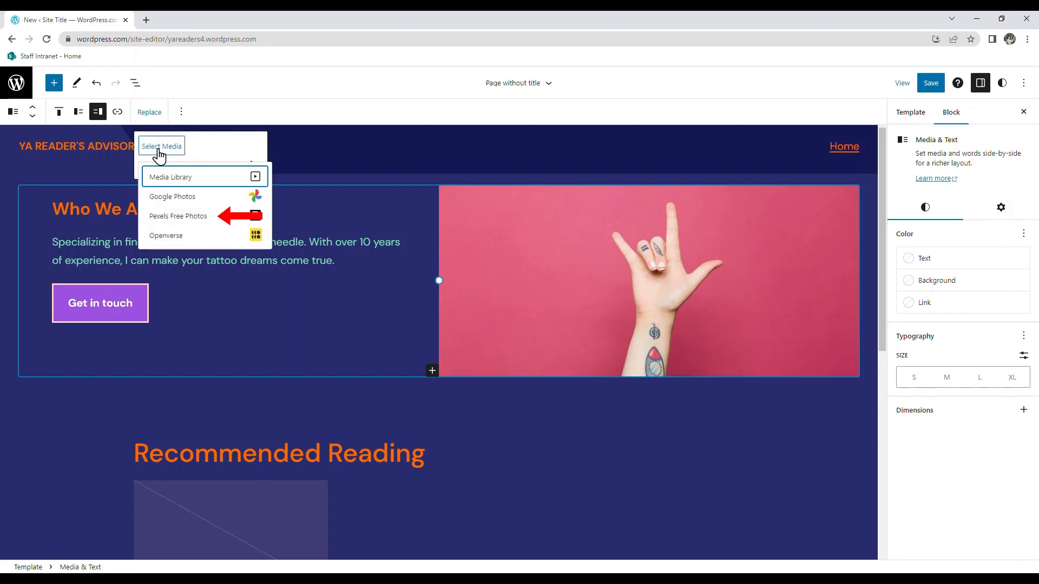
{"action": "left_click", "coordinate": [158, 216]}
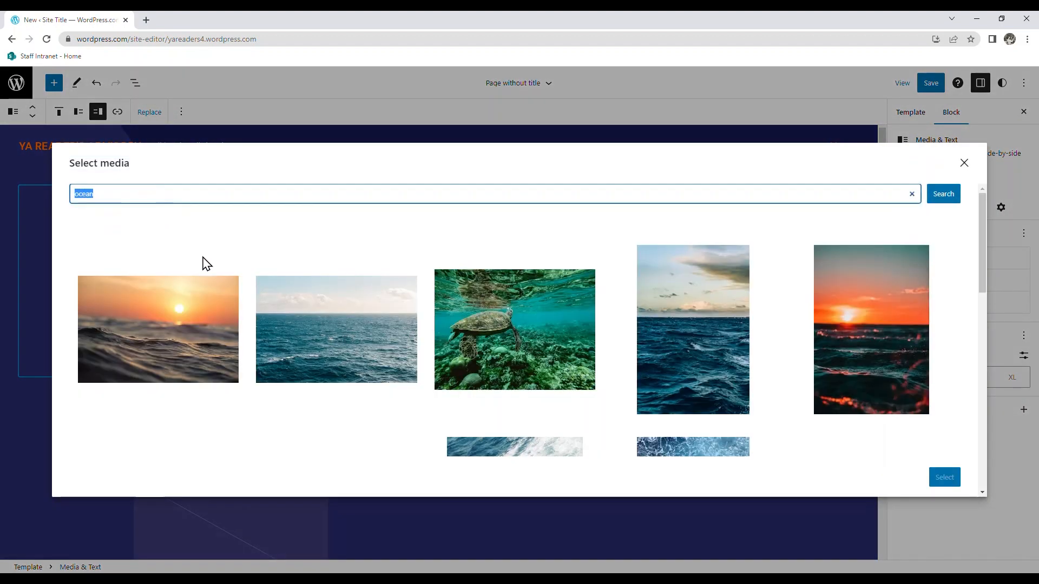
{"action": "type", "text": "bo"}
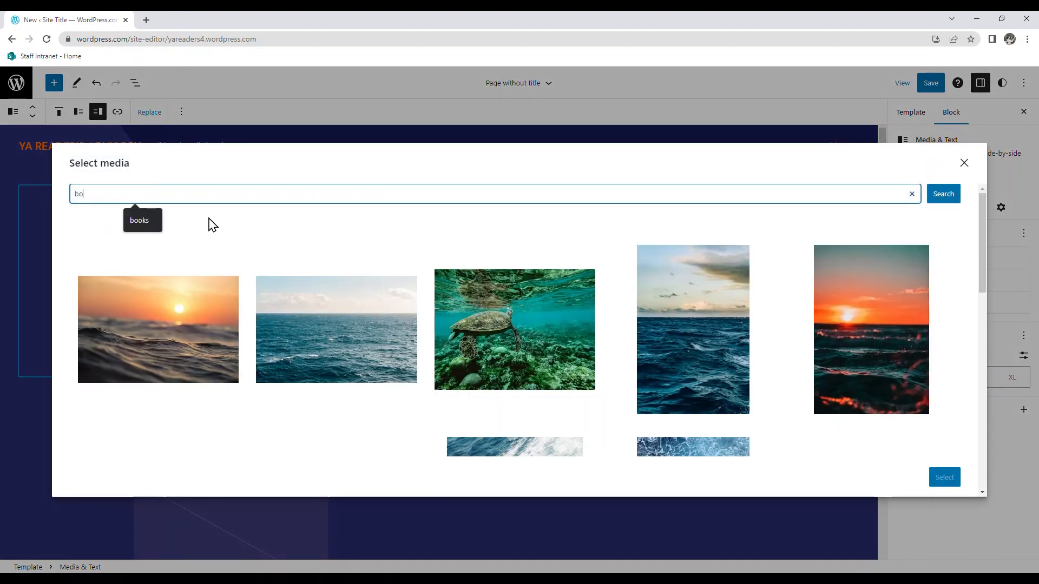
{"action": "type", "text": "oks"}
{"action": "key", "text": "Return"}
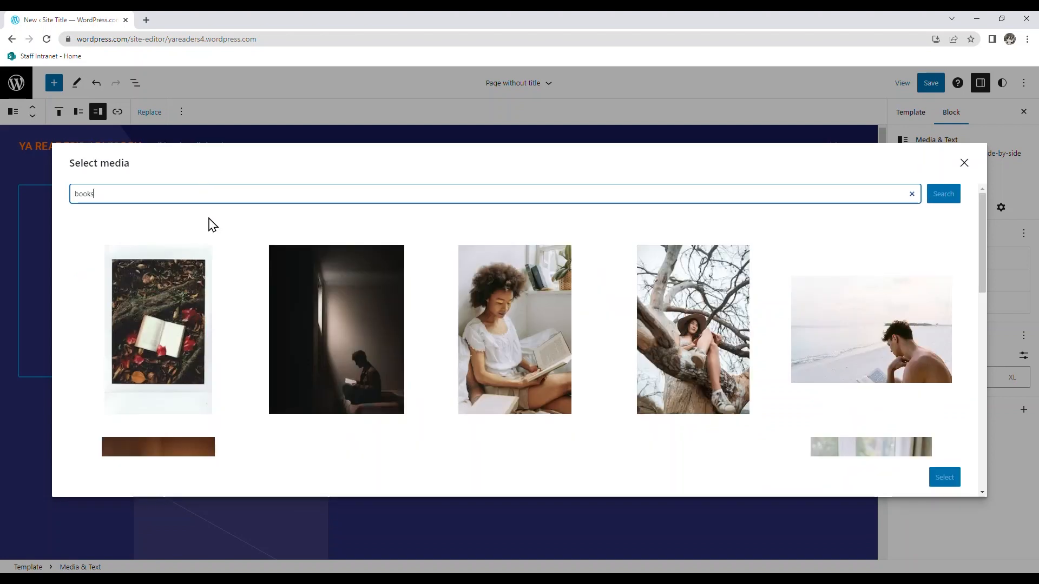
Insert the photo of full bookshelves with colorful books as the Media & Text block's new image.
{"action": "left_click_drag", "start_coordinate": [984, 212], "coordinate": [987, 346]}
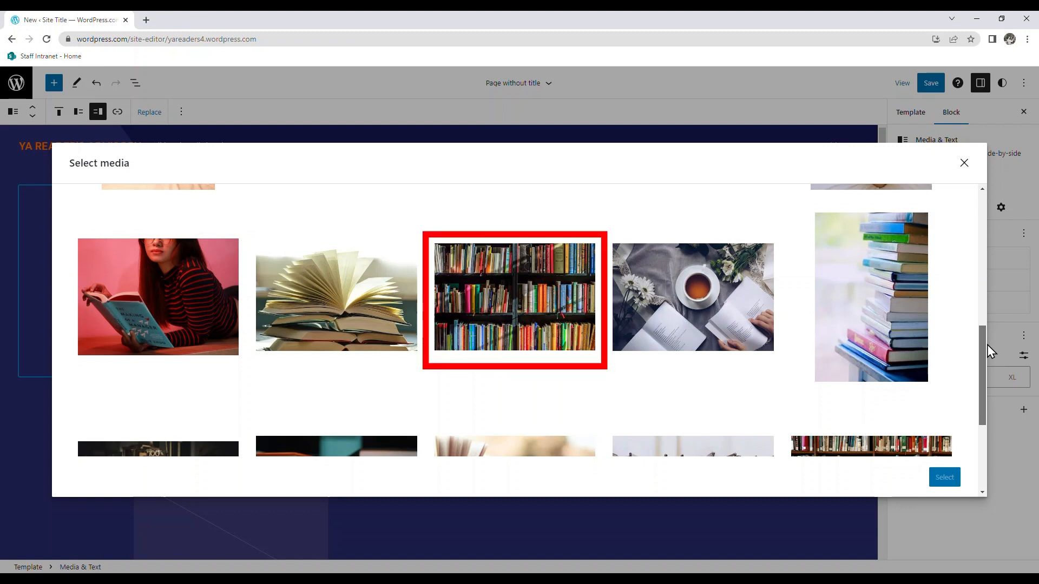
{"action": "left_click", "coordinate": [503, 307]}
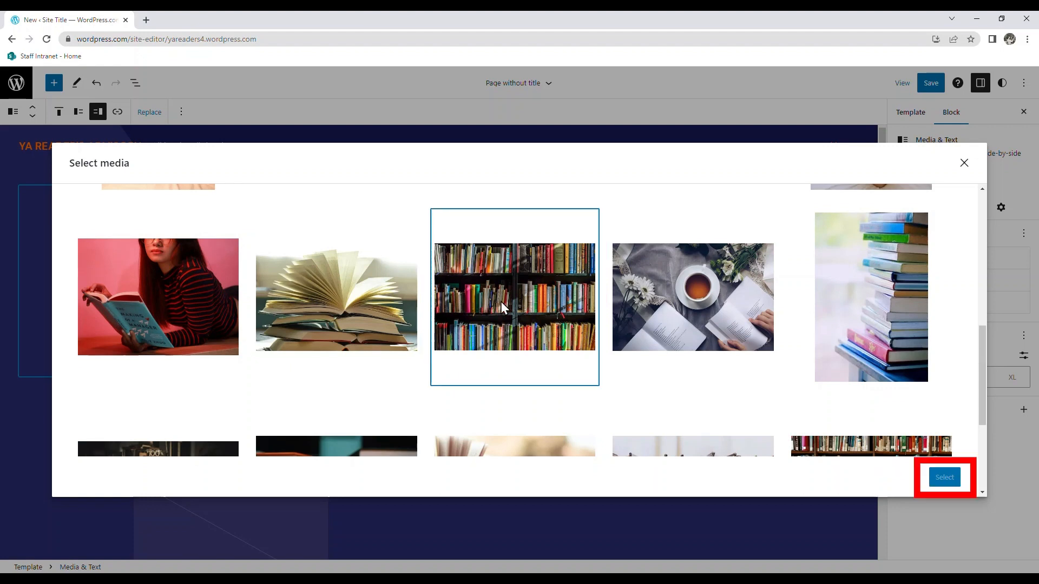
{"action": "left_click", "coordinate": [943, 483]}
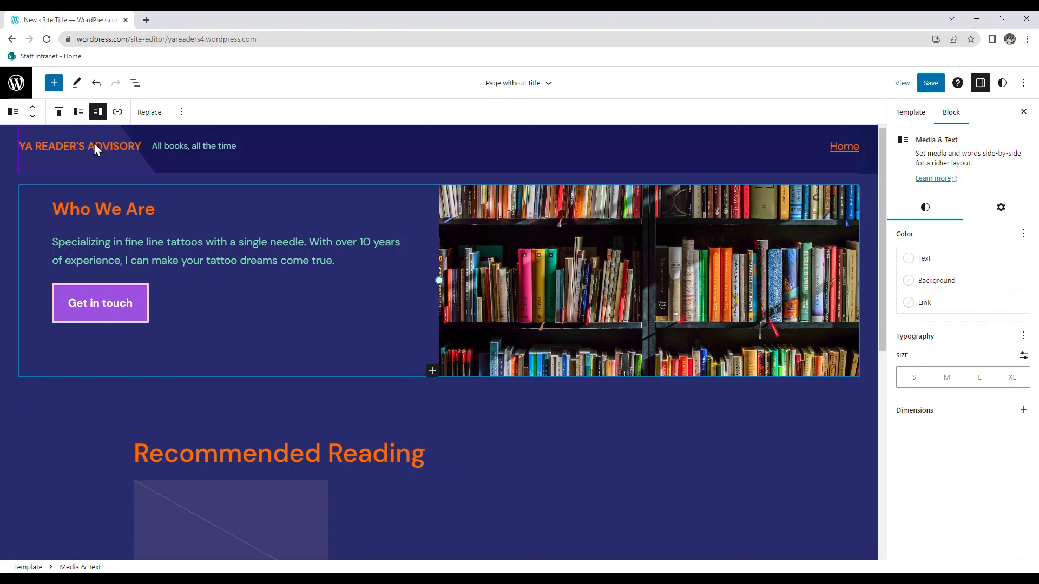
Add a Buttons block to the outer Row inside the header's Group.
{"action": "left_click", "coordinate": [246, 155]}
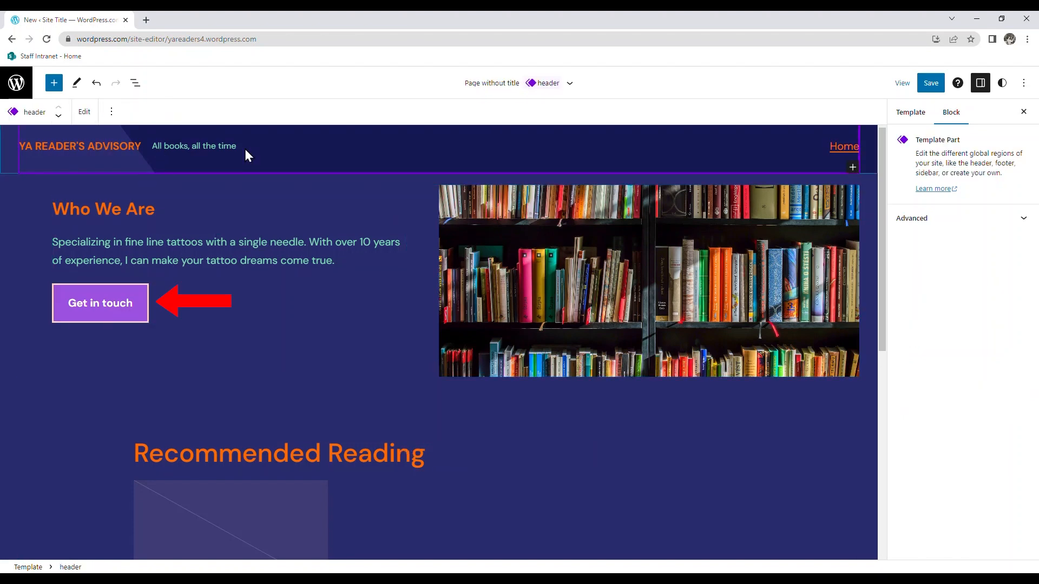
{"action": "left_click", "coordinate": [135, 83]}
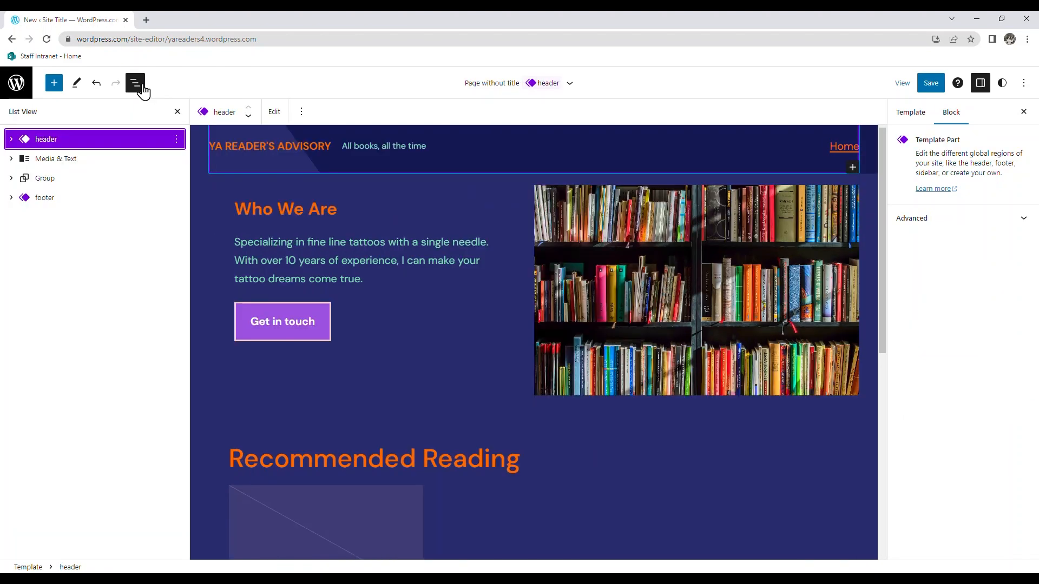
{"action": "left_click", "coordinate": [10, 139]}
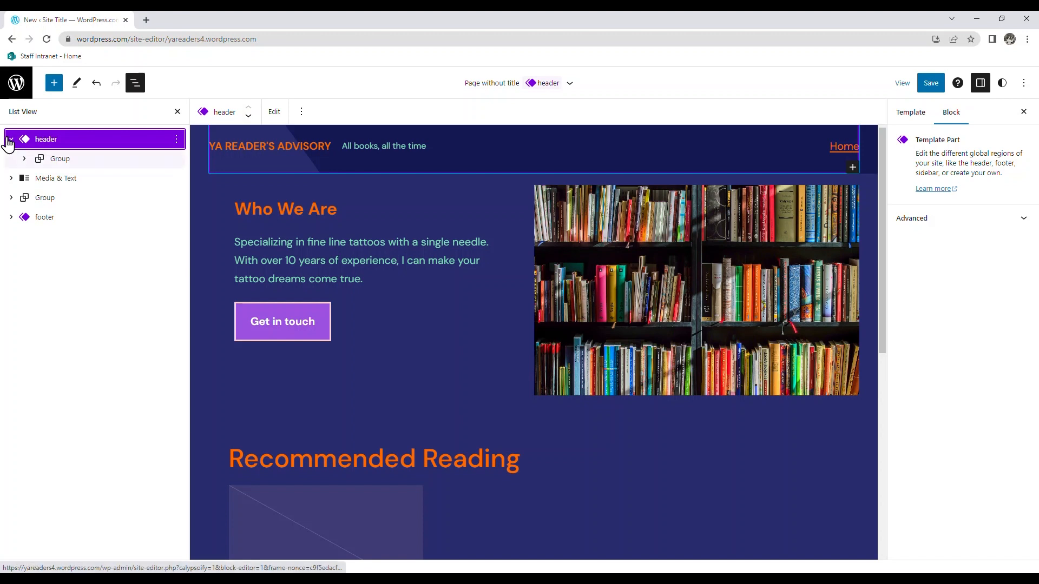
{"action": "left_click", "coordinate": [96, 164]}
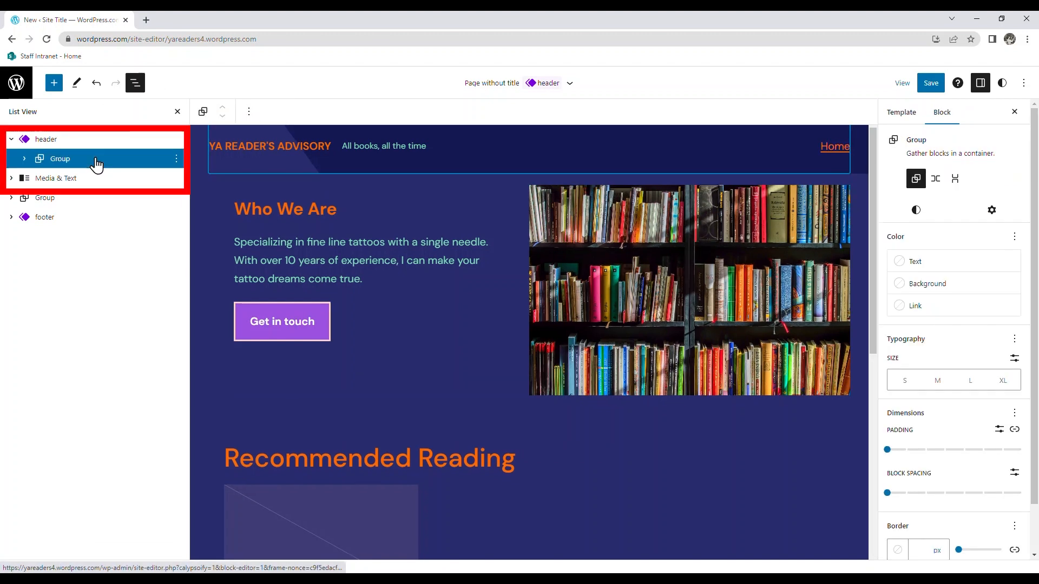
{"action": "left_click", "coordinate": [24, 159]}
{"action": "left_click", "coordinate": [70, 179]}
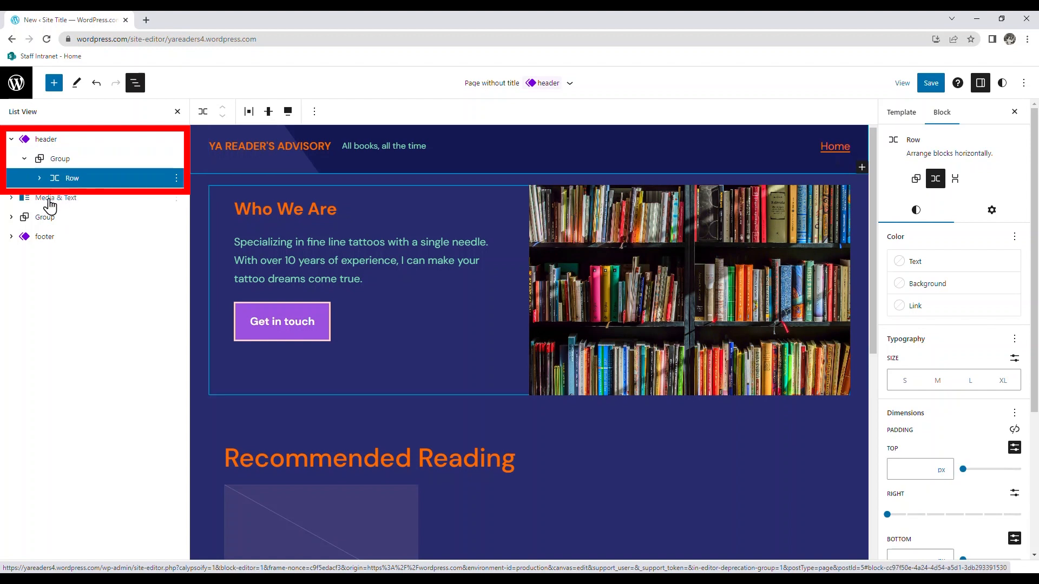
{"action": "left_click", "coordinate": [862, 167]}
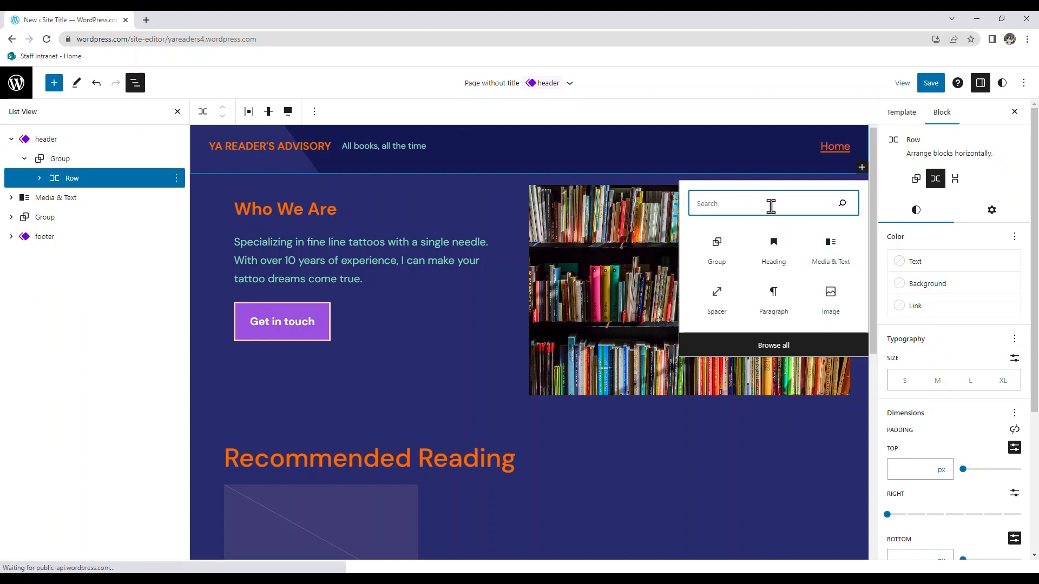
{"action": "type", "text": "b"}
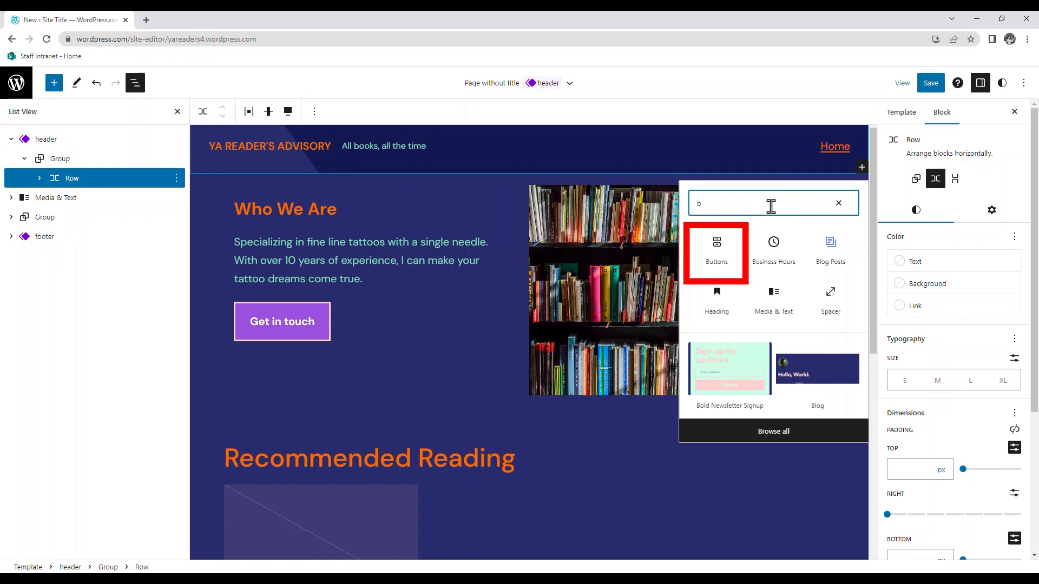
{"action": "left_click", "coordinate": [723, 250]}
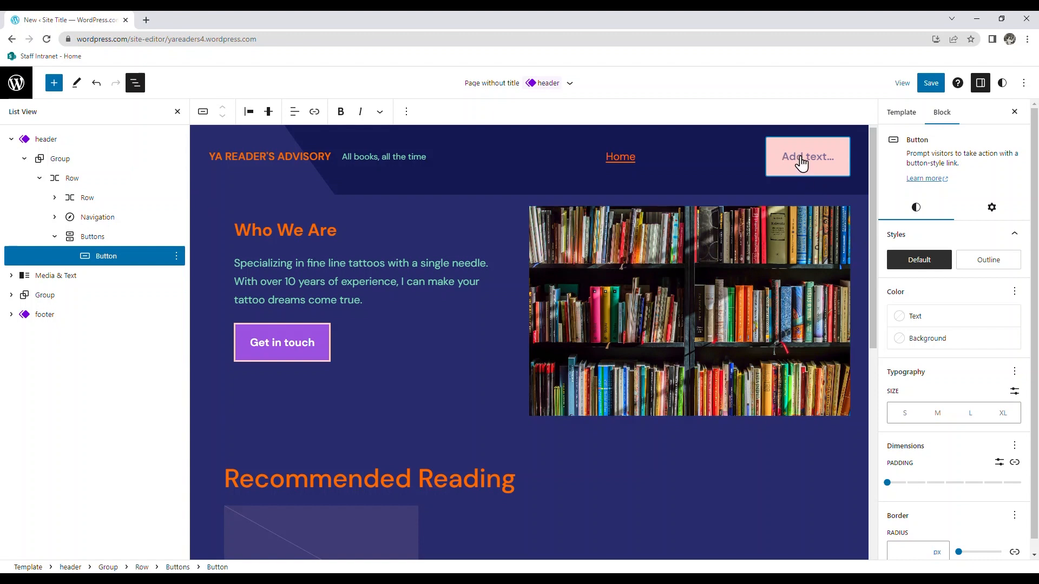
Label the new header button "Recommend a Title!".
{"action": "type", "text": "Recomm"}
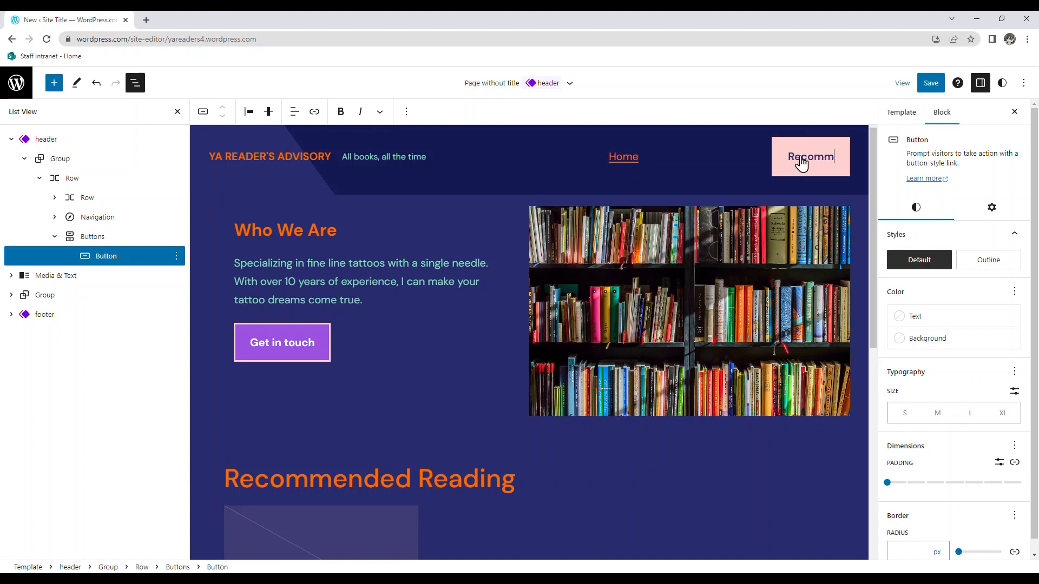
{"action": "type", "text": "end a Title"}
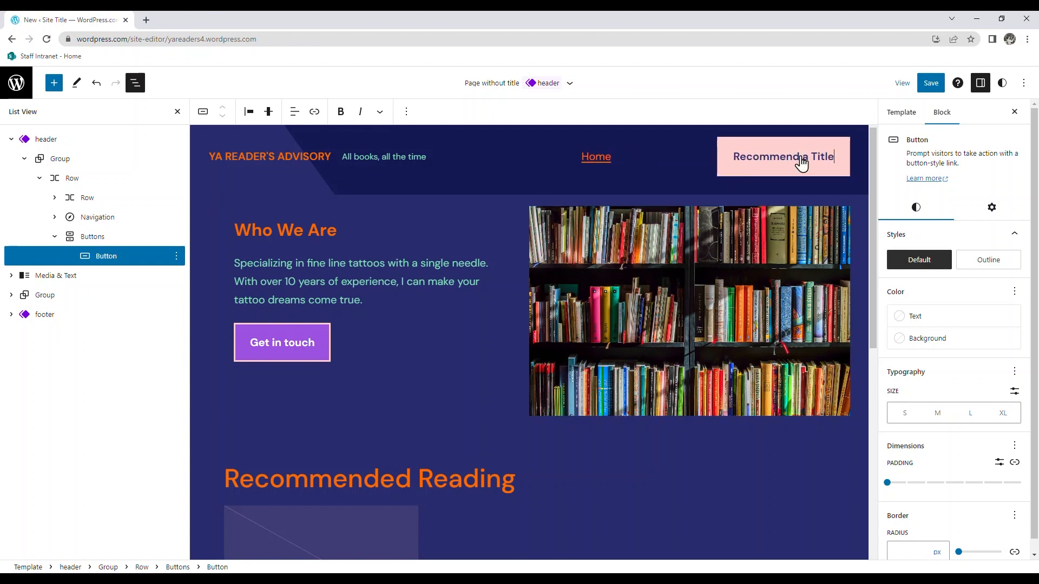
{"action": "type", "text": "!"}
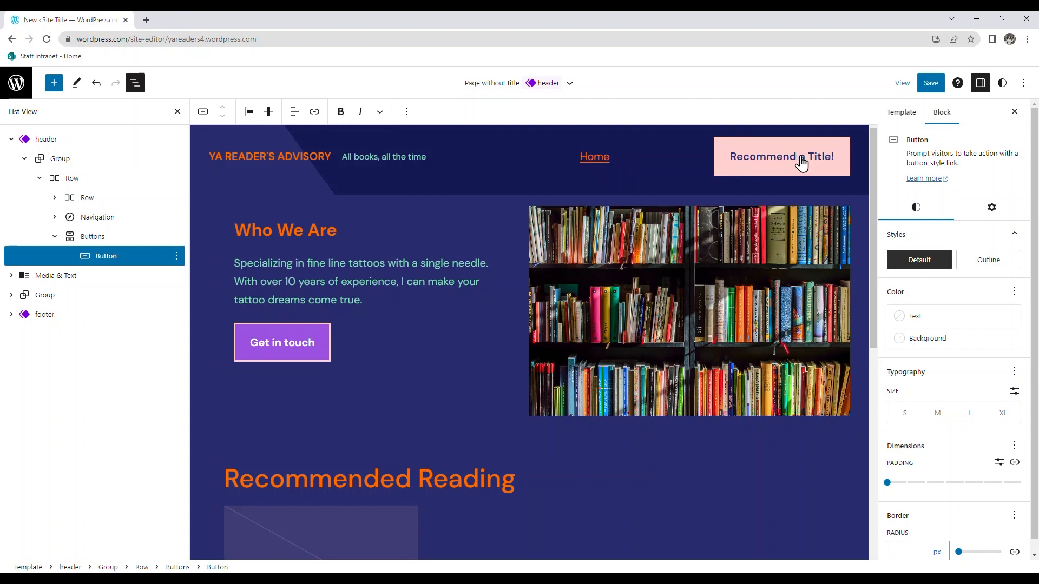
Give the Recommend a Title! button white text and a Vivid purple background.
{"action": "left_click", "coordinate": [943, 318]}
{"action": "left_click", "coordinate": [787, 419]}
{"action": "left_click", "coordinate": [975, 340]}
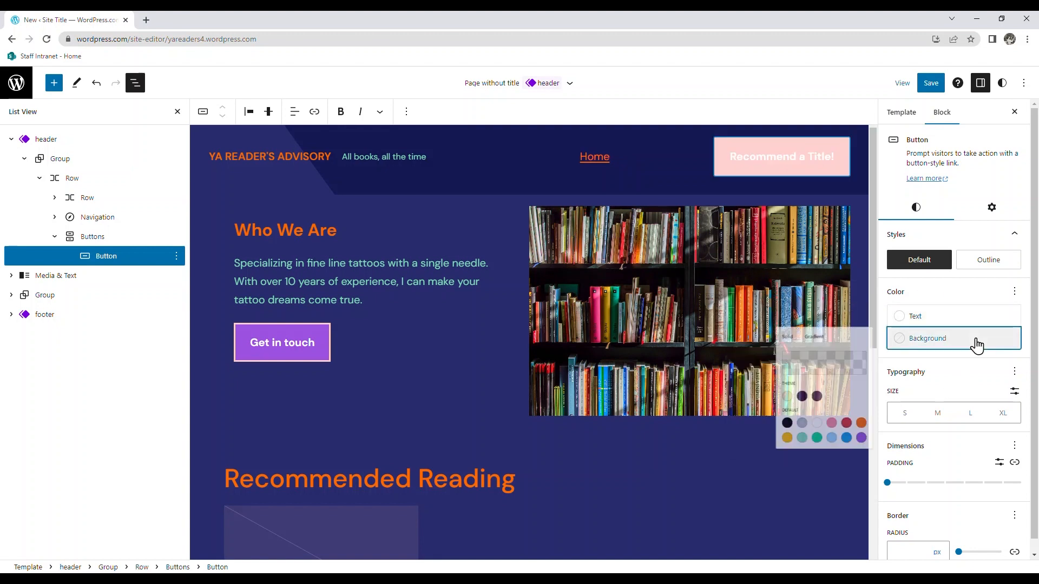
{"action": "left_click", "coordinate": [852, 488]}
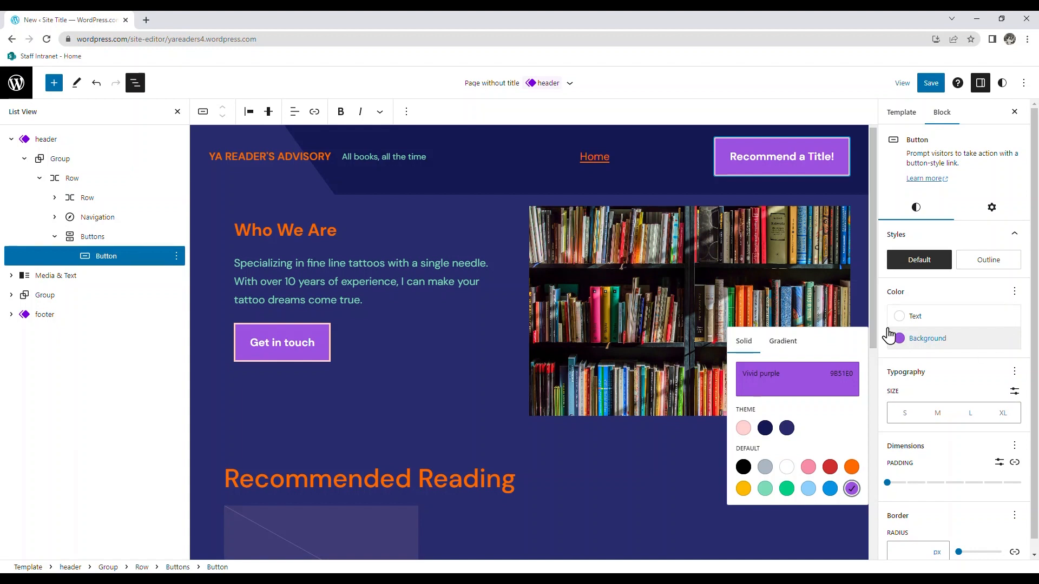